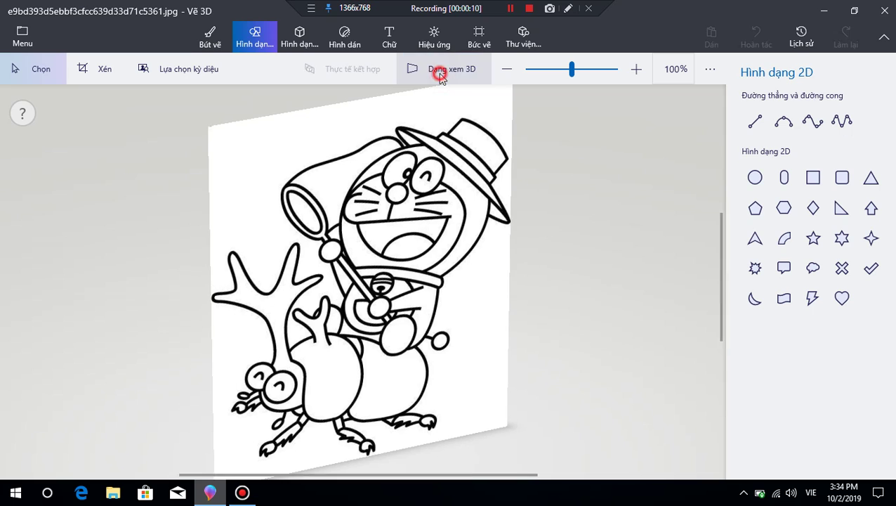
Step: Mix a custom dark brown paint colour with the hex value 742f07
click(211, 37)
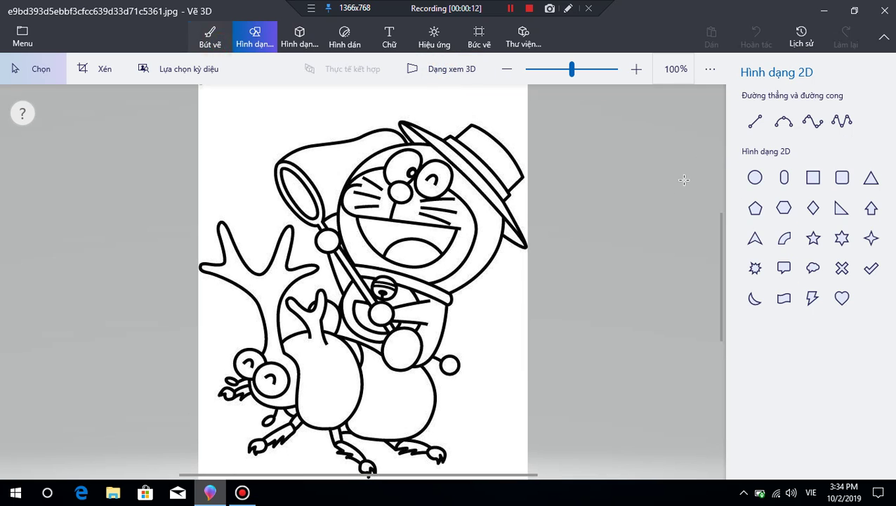
click(868, 418)
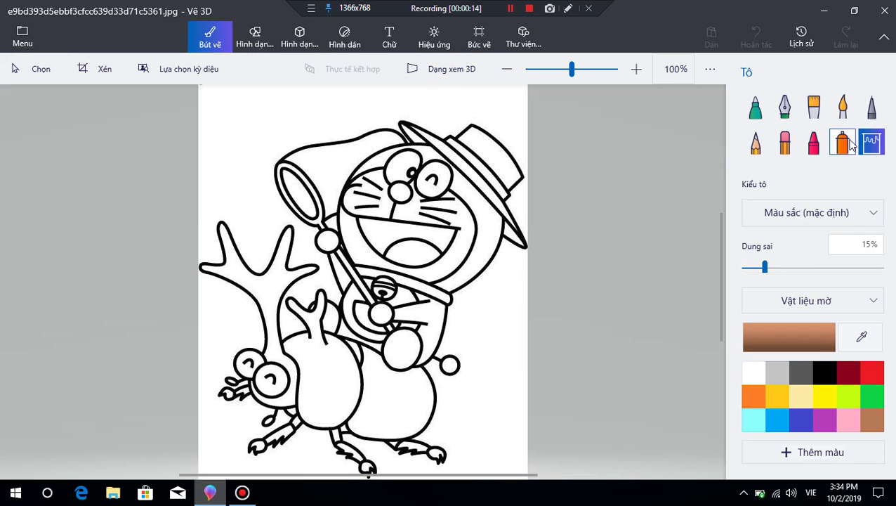
click(819, 345)
drag(553, 109, 826, 162)
click(771, 277)
drag(772, 281, 771, 280)
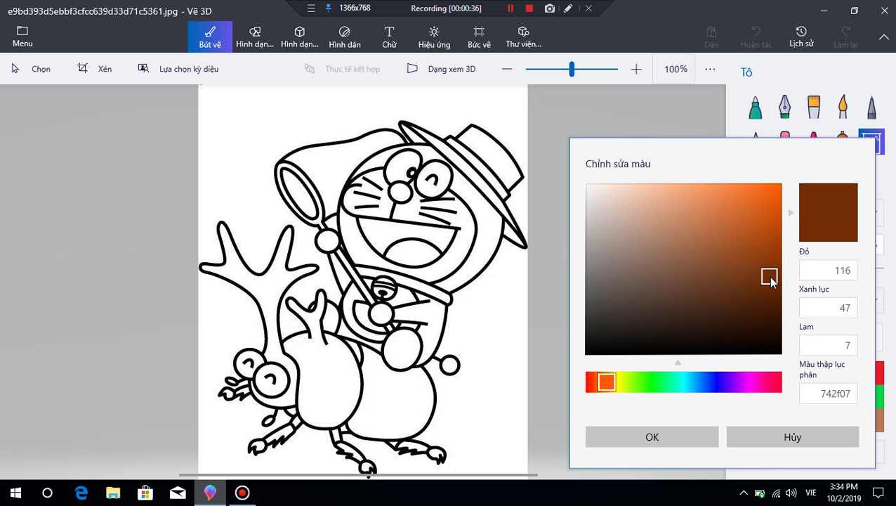
click(708, 438)
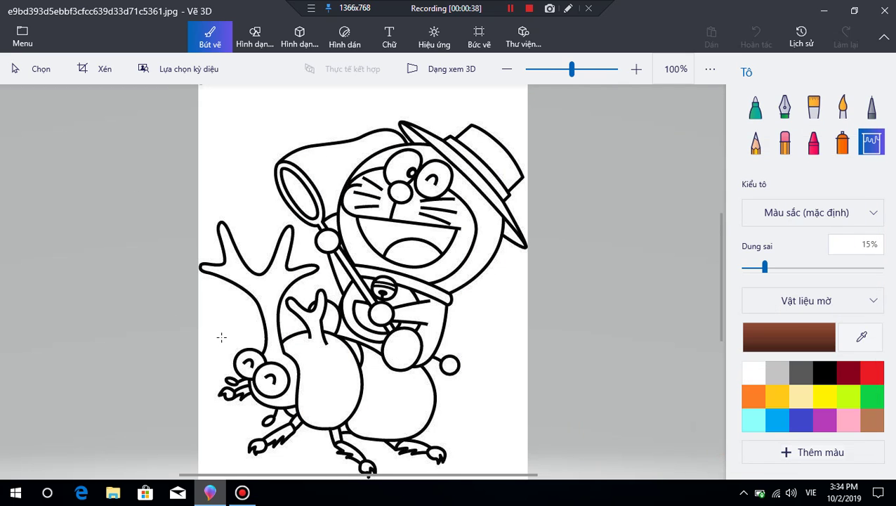
Step: Paint the beetle's large branched horn and its head dark brown with the Watercolour brush at 13 px thickness
scroll(221, 337, up, 1)
click(842, 106)
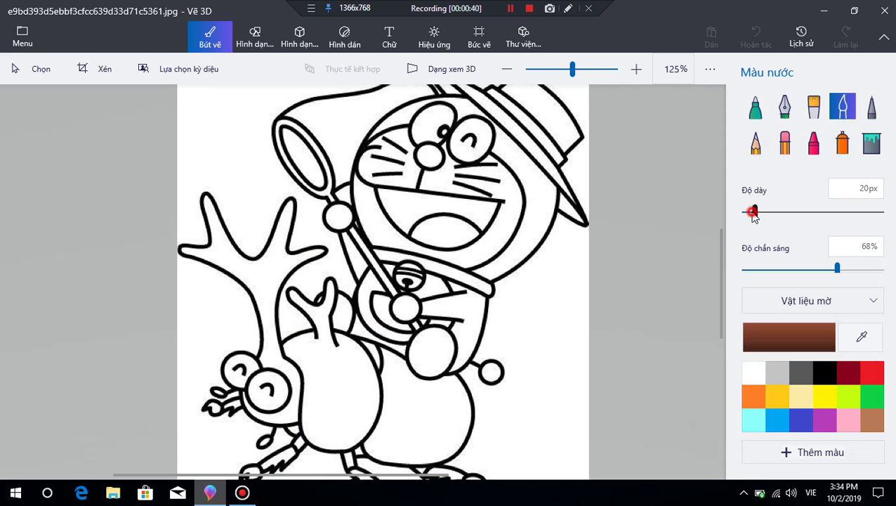
drag(753, 213, 749, 212)
click(776, 302)
click(782, 303)
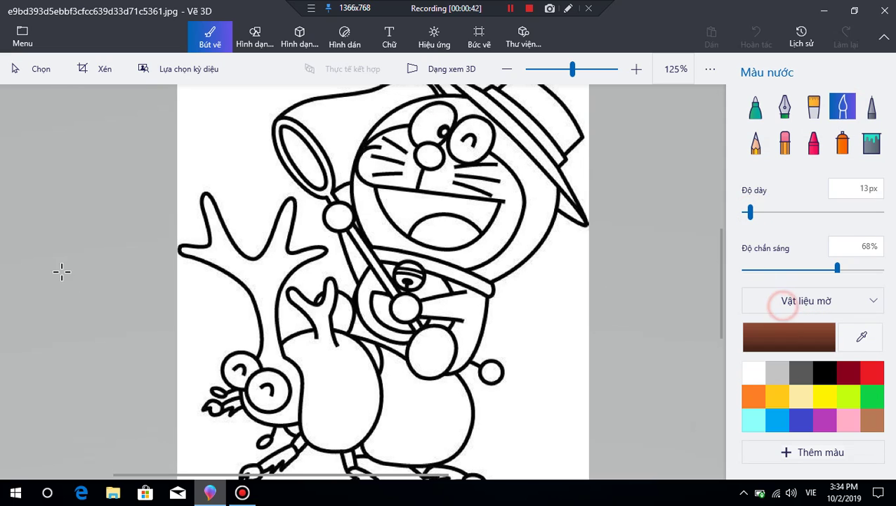
mouse_move(271, 257)
mouse_down()
mouse_move(283, 200)
mouse_move(271, 246)
mouse_move(285, 228)
mouse_move(290, 203)
mouse_move(268, 276)
mouse_move(288, 228)
mouse_move(277, 260)
mouse_move(285, 257)
mouse_up()
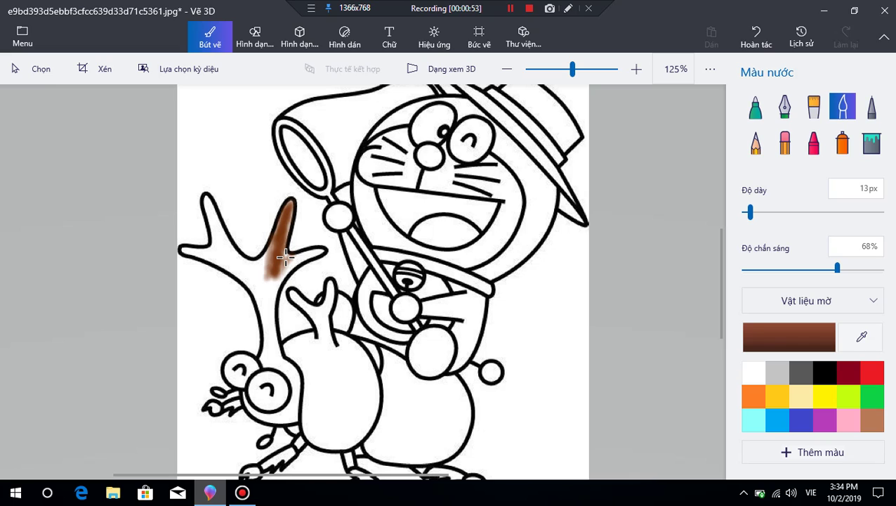
mouse_move(302, 274)
mouse_down()
mouse_move(278, 284)
mouse_move(291, 204)
mouse_move(272, 261)
mouse_move(319, 253)
mouse_move(282, 267)
mouse_move(325, 248)
mouse_move(284, 270)
mouse_up()
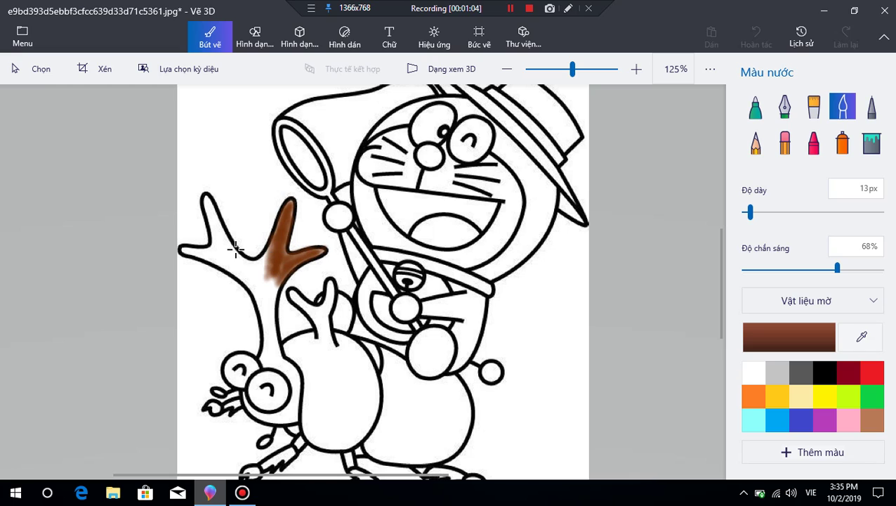
mouse_move(222, 254)
mouse_down()
mouse_move(187, 251)
mouse_move(222, 255)
mouse_move(181, 249)
mouse_move(217, 253)
mouse_move(201, 253)
mouse_move(214, 250)
mouse_move(214, 238)
mouse_move(207, 250)
mouse_move(215, 230)
mouse_move(208, 202)
mouse_move(217, 237)
mouse_move(204, 196)
mouse_move(215, 239)
mouse_move(215, 229)
mouse_move(231, 256)
mouse_move(207, 199)
mouse_move(241, 266)
mouse_move(231, 261)
mouse_move(238, 265)
mouse_move(239, 255)
mouse_move(210, 259)
mouse_move(239, 271)
mouse_move(210, 258)
mouse_move(233, 267)
mouse_move(214, 260)
mouse_move(230, 257)
mouse_move(229, 245)
mouse_move(248, 271)
mouse_move(262, 273)
mouse_move(243, 261)
mouse_move(259, 265)
mouse_move(269, 251)
mouse_move(258, 289)
mouse_move(242, 271)
mouse_move(258, 286)
mouse_move(264, 335)
mouse_move(275, 266)
mouse_move(266, 306)
mouse_move(263, 275)
mouse_move(259, 284)
mouse_move(246, 271)
mouse_move(266, 330)
mouse_move(262, 362)
mouse_move(272, 318)
mouse_move(270, 360)
mouse_move(272, 344)
mouse_move(295, 394)
mouse_move(288, 362)
mouse_move(294, 400)
mouse_move(288, 414)
mouse_move(271, 416)
mouse_move(239, 393)
mouse_move(267, 421)
mouse_move(291, 414)
mouse_up()
Step: Paint the beetle's small horn and the upper part and sides of its middle body section dark brown
mouse_move(309, 309)
mouse_down()
mouse_move(308, 309)
mouse_move(293, 289)
mouse_move(319, 314)
mouse_move(330, 307)
mouse_move(326, 314)
mouse_move(329, 281)
mouse_up()
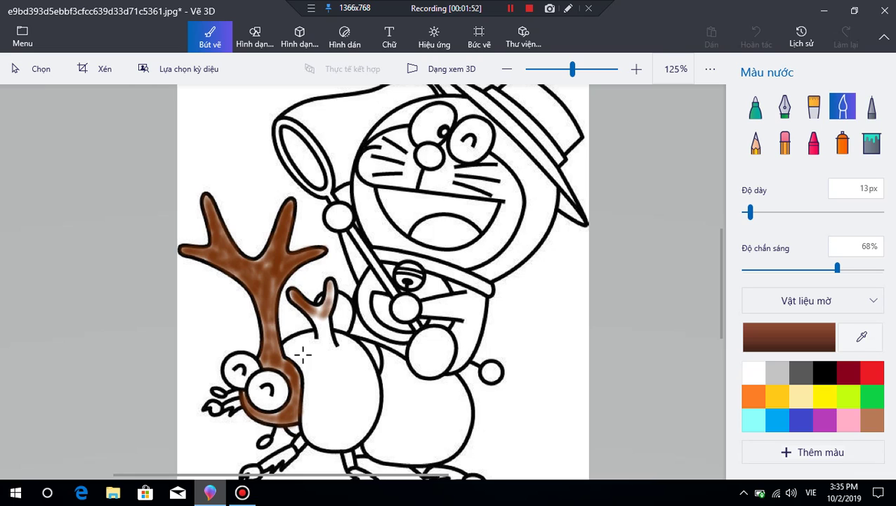
click(242, 494)
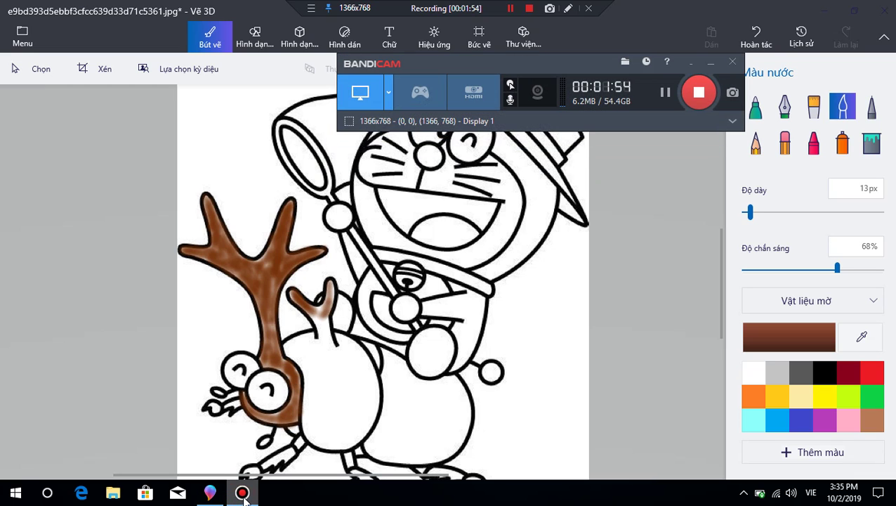
click(242, 494)
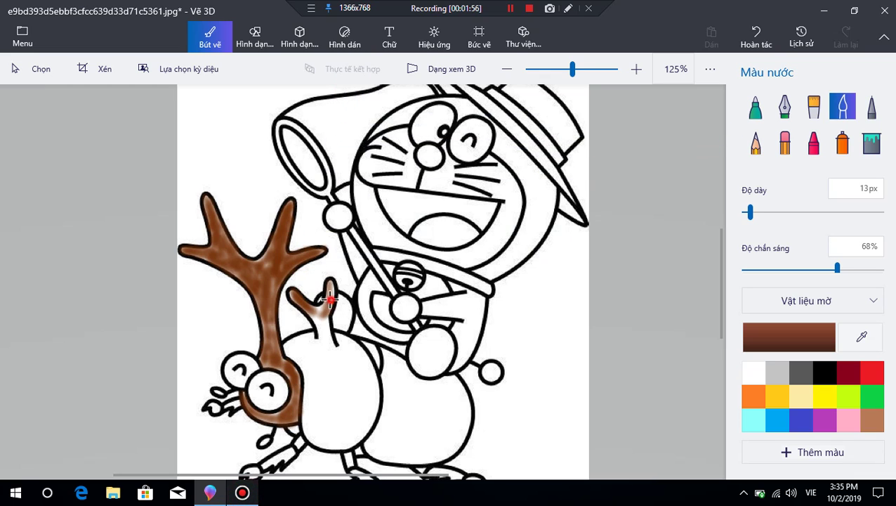
mouse_move(330, 298)
mouse_down()
mouse_move(314, 318)
mouse_move(329, 285)
mouse_move(320, 334)
mouse_move(309, 318)
mouse_move(322, 344)
mouse_move(328, 313)
mouse_move(330, 343)
mouse_move(324, 331)
mouse_up()
drag(324, 330, 333, 332)
mouse_move(323, 368)
mouse_down()
mouse_move(294, 341)
mouse_move(308, 335)
mouse_move(290, 351)
mouse_move(293, 341)
mouse_move(323, 334)
mouse_move(293, 342)
mouse_move(310, 338)
mouse_move(298, 342)
mouse_move(313, 343)
mouse_move(309, 350)
mouse_move(294, 353)
mouse_move(287, 341)
mouse_move(322, 401)
mouse_move(311, 373)
mouse_move(308, 417)
mouse_move(325, 393)
mouse_move(324, 343)
mouse_move(310, 391)
mouse_move(315, 331)
mouse_move(325, 359)
mouse_move(336, 335)
mouse_move(368, 366)
mouse_move(356, 360)
mouse_move(361, 424)
mouse_move(371, 380)
mouse_move(365, 418)
mouse_up()
Step: Set the brush thickness to 32 px and paint the rest of the middle body section and the rear section dark brown
scroll(461, 336, down, 3)
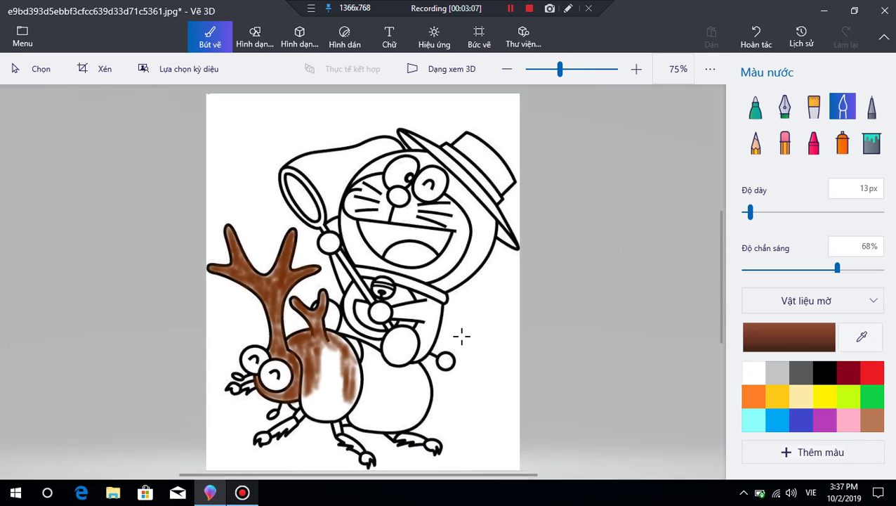
scroll(461, 335, up, 2)
drag(750, 212, 764, 212)
mouse_move(321, 340)
mouse_down()
mouse_move(328, 369)
mouse_move(307, 320)
mouse_move(312, 358)
mouse_move(291, 322)
mouse_move(317, 339)
mouse_move(302, 368)
mouse_move(331, 369)
mouse_move(340, 375)
mouse_move(333, 383)
mouse_move(352, 340)
mouse_move(340, 391)
mouse_move(354, 359)
mouse_move(340, 387)
mouse_move(337, 313)
mouse_move(337, 344)
mouse_move(310, 319)
mouse_move(338, 327)
mouse_move(356, 353)
mouse_move(359, 346)
mouse_move(338, 370)
mouse_move(376, 353)
mouse_move(367, 321)
mouse_move(371, 362)
mouse_move(377, 336)
mouse_move(389, 352)
mouse_move(357, 397)
mouse_move(348, 388)
mouse_move(386, 388)
mouse_move(394, 377)
mouse_move(404, 390)
mouse_move(384, 401)
mouse_move(416, 394)
mouse_move(357, 397)
mouse_move(411, 396)
mouse_move(382, 403)
mouse_move(393, 349)
mouse_move(384, 365)
mouse_move(373, 327)
mouse_move(409, 341)
mouse_move(410, 385)
mouse_move(418, 347)
mouse_move(429, 371)
mouse_move(409, 348)
mouse_move(380, 358)
mouse_move(395, 354)
mouse_move(421, 376)
mouse_move(416, 401)
mouse_move(373, 360)
mouse_up()
Step: Paint both of the beetle's eyes light turquoise with the Watercolour brush
click(824, 395)
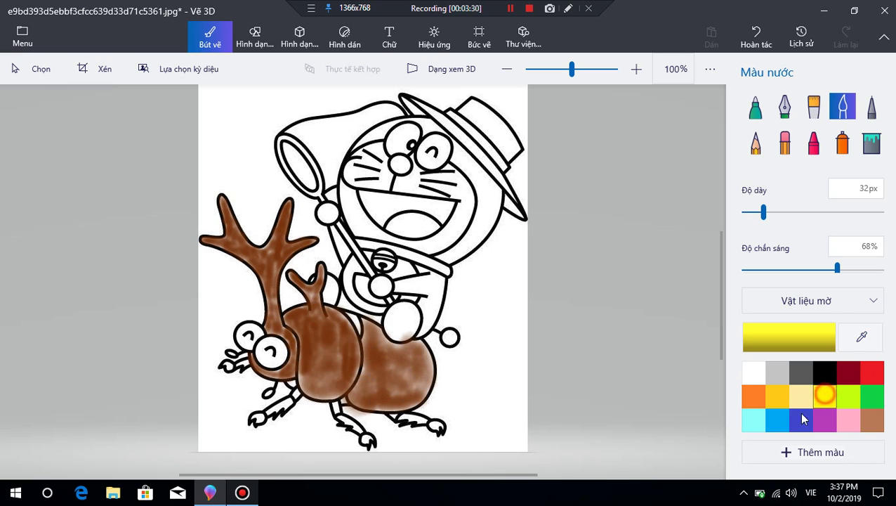
click(777, 420)
click(753, 422)
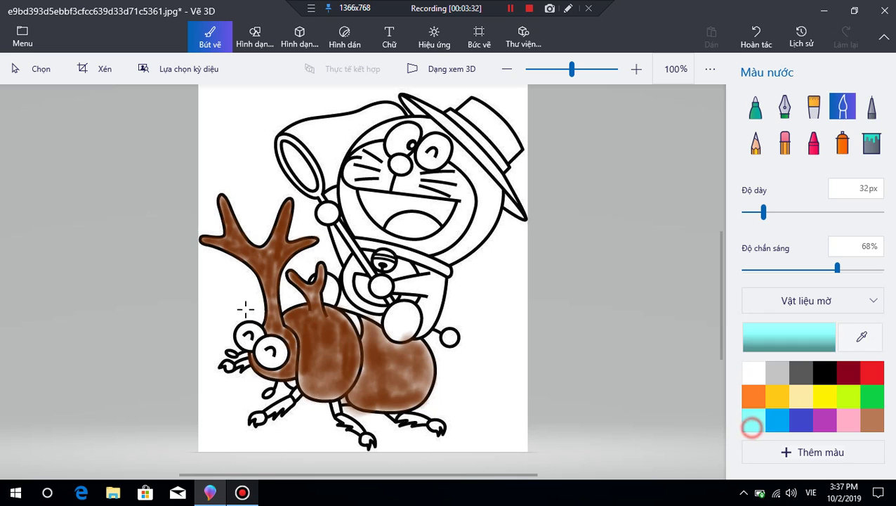
scroll(277, 344, up, 1)
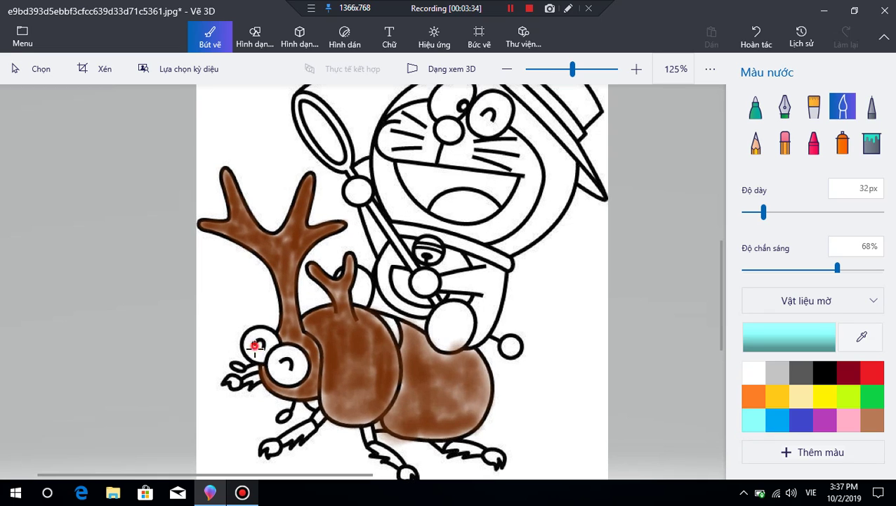
mouse_move(256, 351)
mouse_down()
mouse_move(274, 337)
mouse_move(261, 350)
mouse_move(255, 335)
mouse_move(279, 354)
mouse_move(277, 371)
mouse_move(293, 357)
mouse_move(284, 370)
mouse_move(291, 359)
mouse_move(271, 362)
mouse_move(306, 356)
mouse_up()
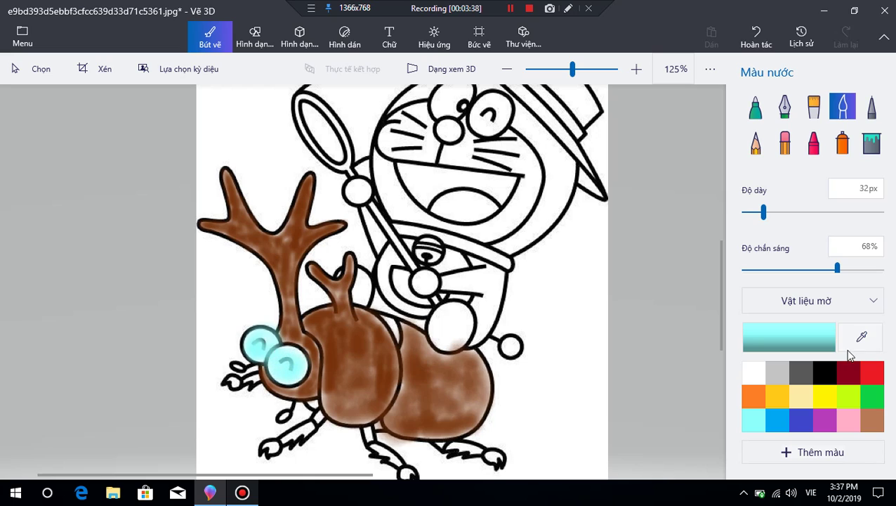
Step: Fill the rear and middle legs and the lower segments of the near front leg with the palette's light brown
click(872, 420)
drag(764, 212, 751, 212)
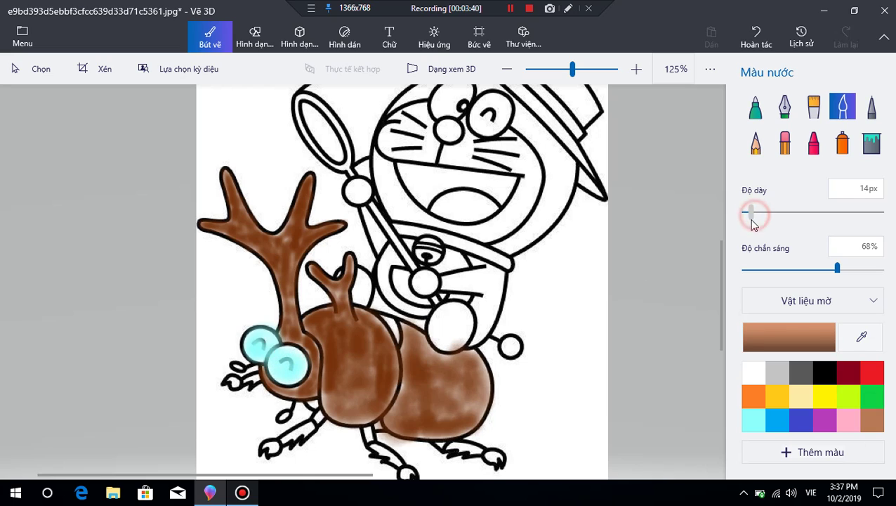
click(871, 140)
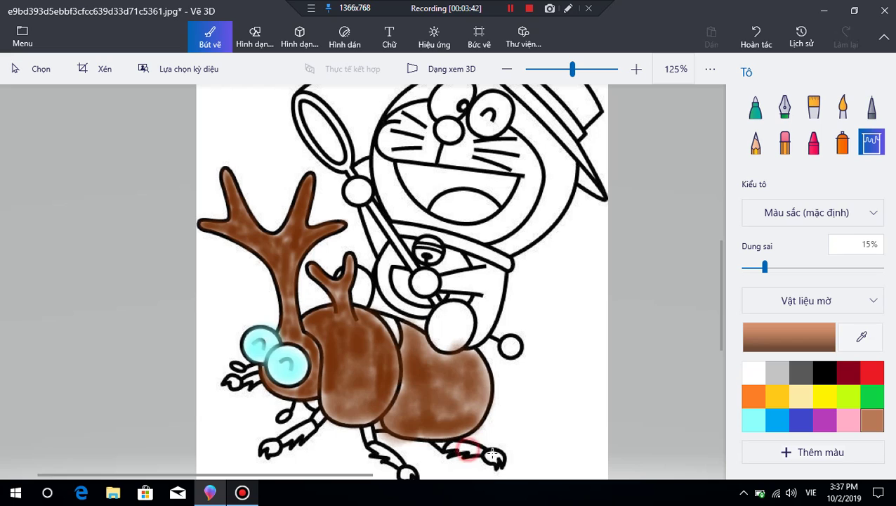
click(493, 456)
click(441, 446)
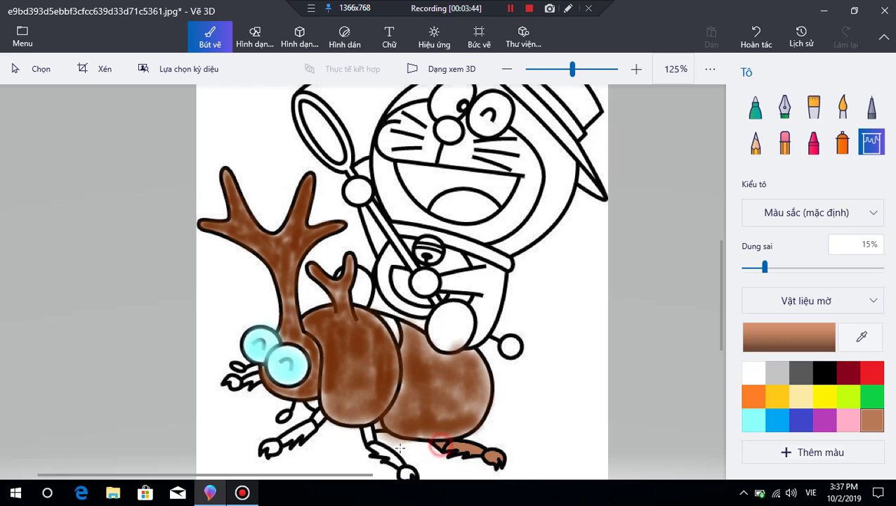
click(380, 448)
click(411, 475)
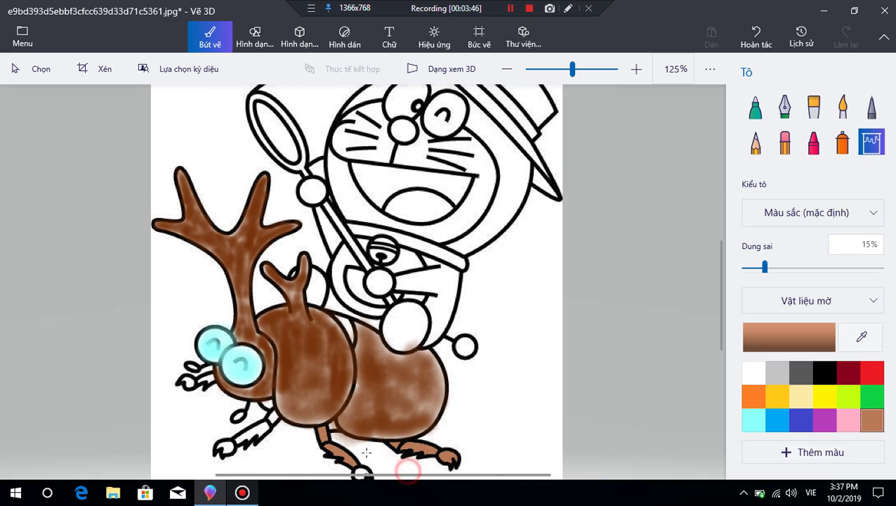
click(255, 431)
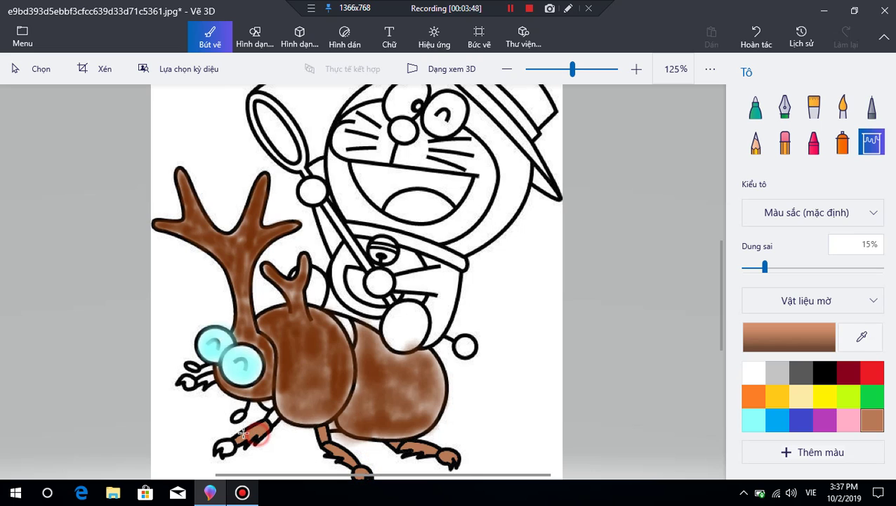
click(228, 446)
Step: Undo the fill that recoloured the outlines and fill the near front leg's upper joint, the far foreleg and the small oval above it light brown
click(257, 411)
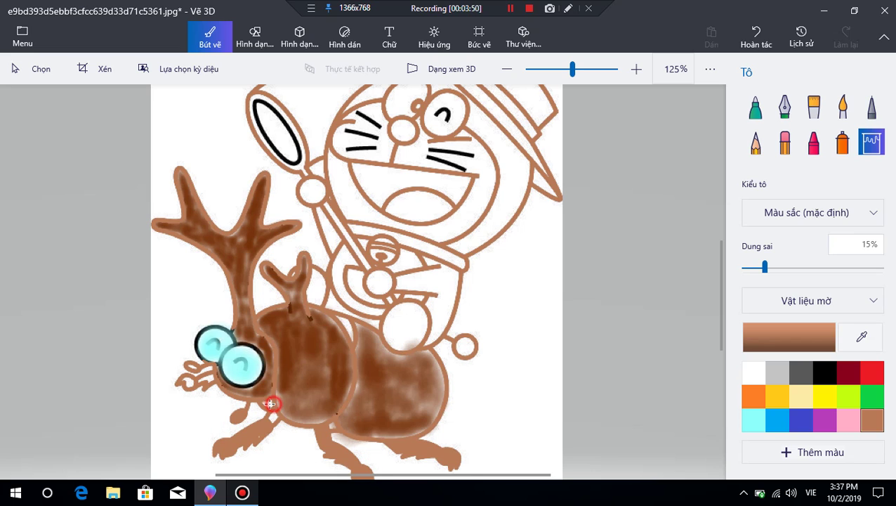
click(757, 34)
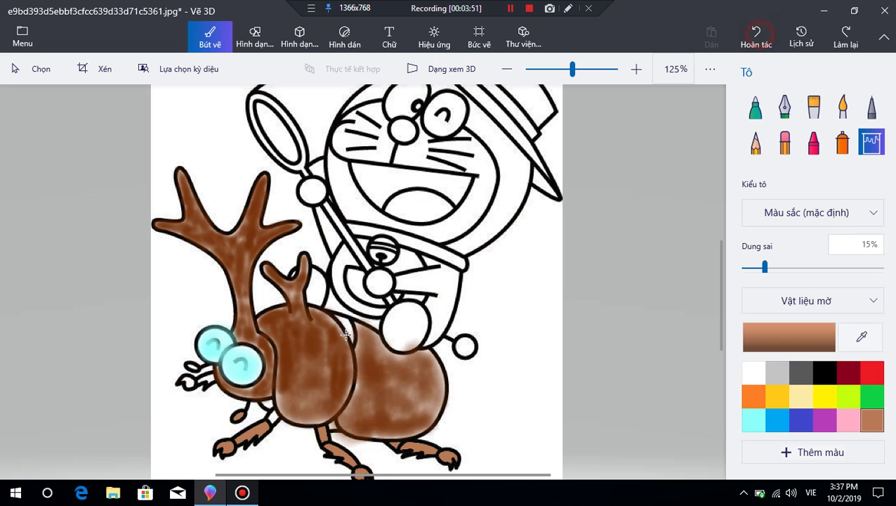
click(271, 405)
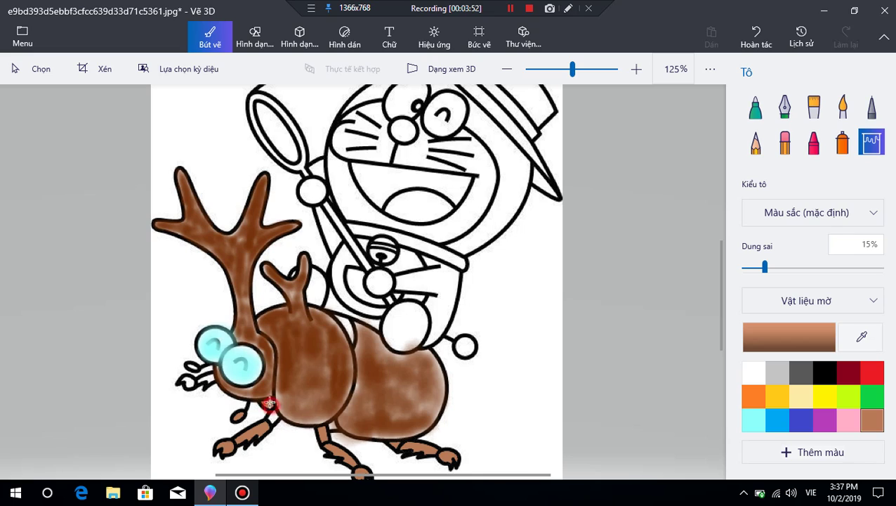
click(190, 382)
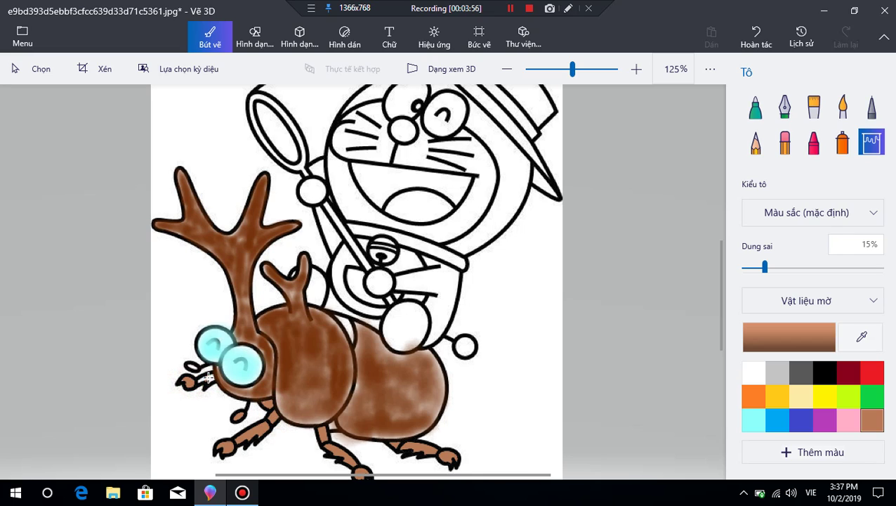
click(191, 366)
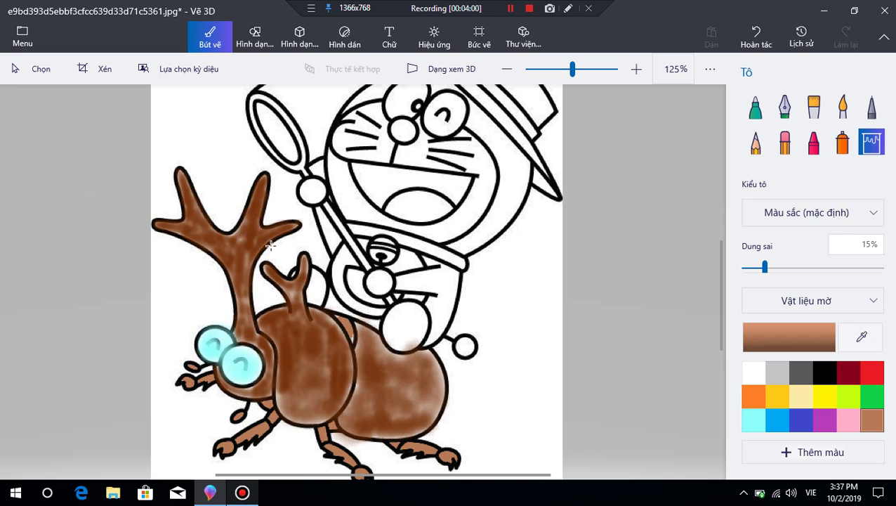
Step: Undo the fill in the gap between the beetle's middle and rear body sections and paint it light brown with the Watercolour brush
click(345, 324)
click(764, 47)
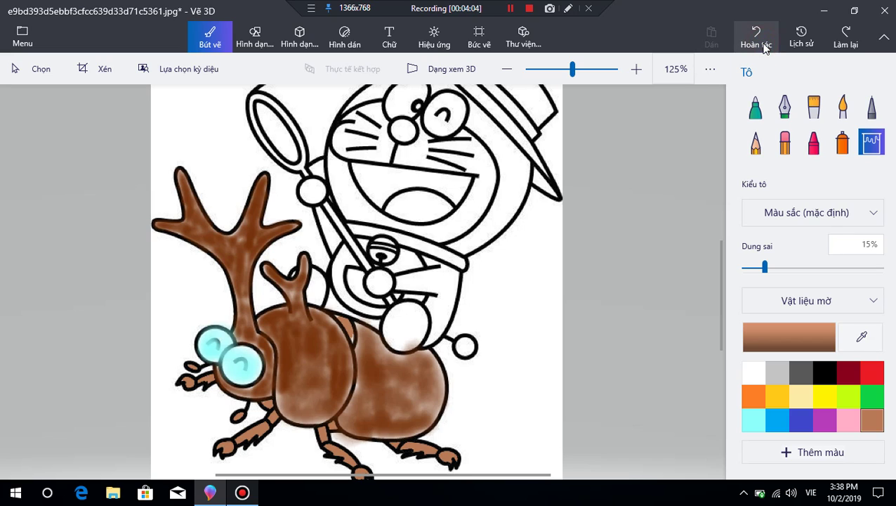
click(842, 106)
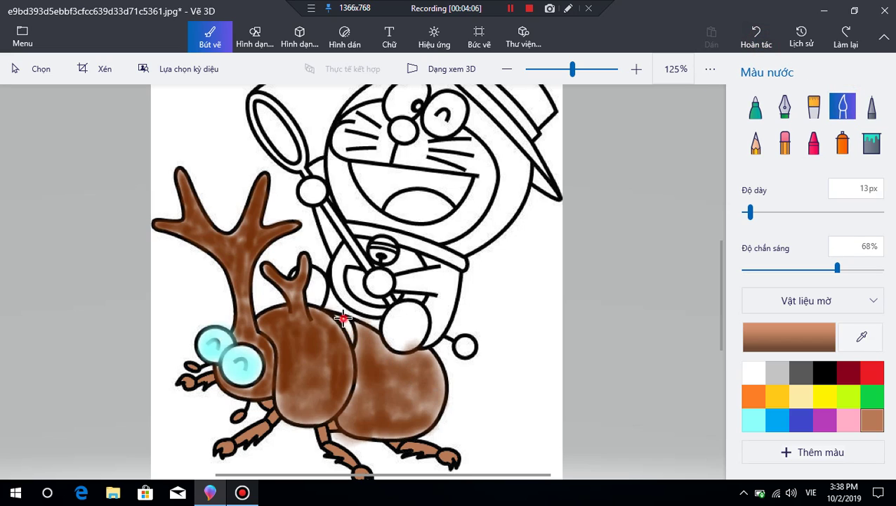
mouse_move(341, 316)
mouse_down()
mouse_move(351, 356)
mouse_move(347, 329)
mouse_move(366, 335)
mouse_move(355, 326)
mouse_move(359, 356)
mouse_move(416, 373)
mouse_up()
Step: Fill the hat's crown, brim and underside with lime green and its band with red
scroll(416, 373, down, 5)
scroll(394, 360, up, 2)
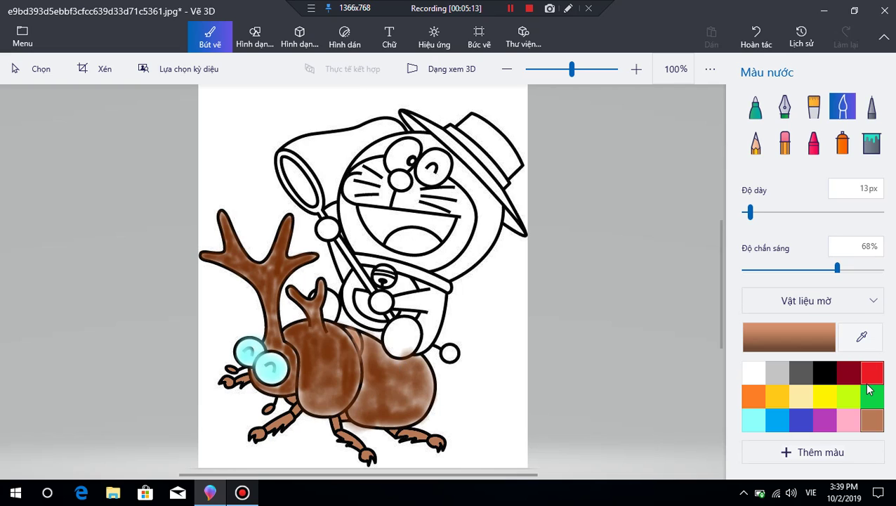
click(849, 396)
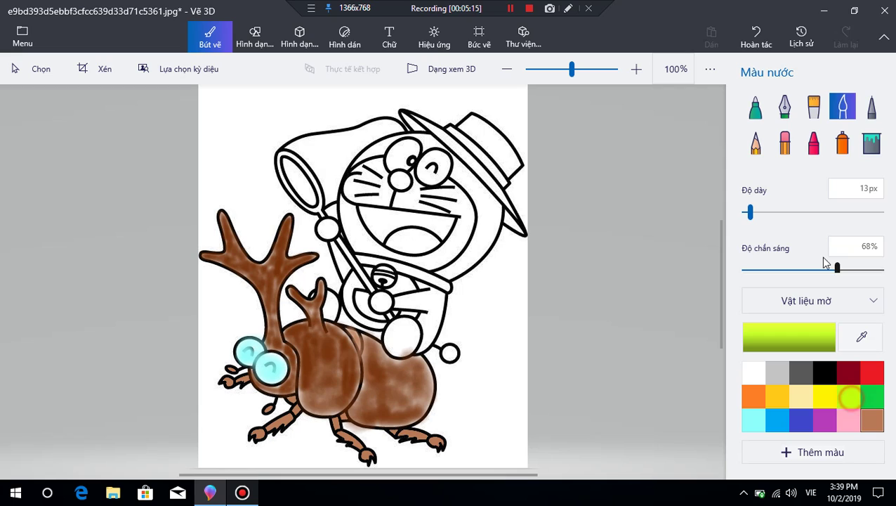
click(873, 142)
click(492, 135)
click(473, 167)
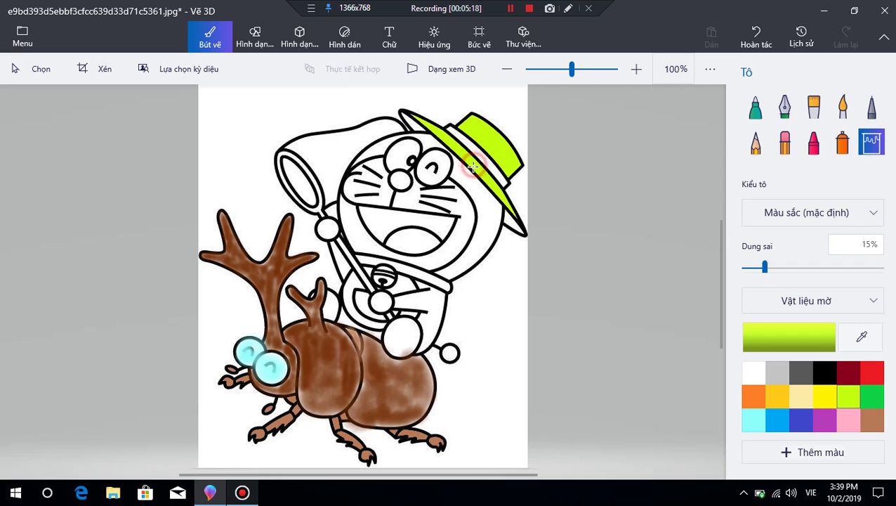
click(511, 221)
click(416, 128)
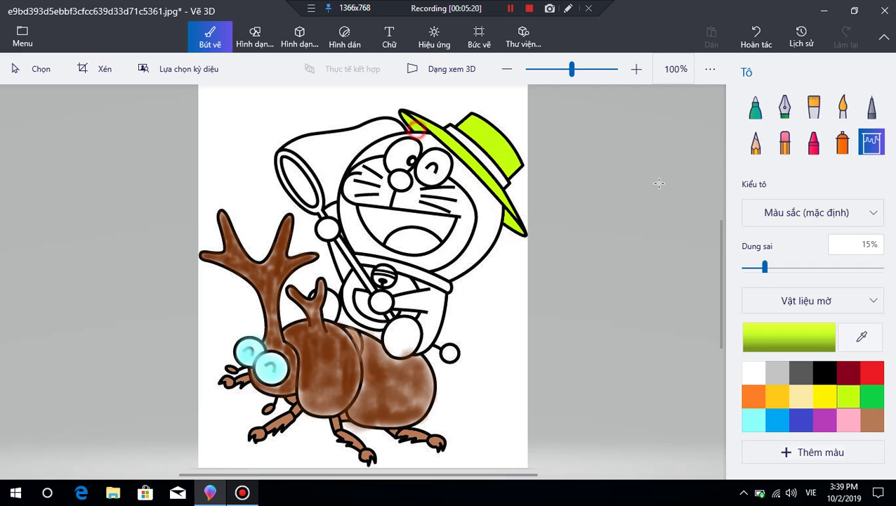
click(871, 373)
click(478, 151)
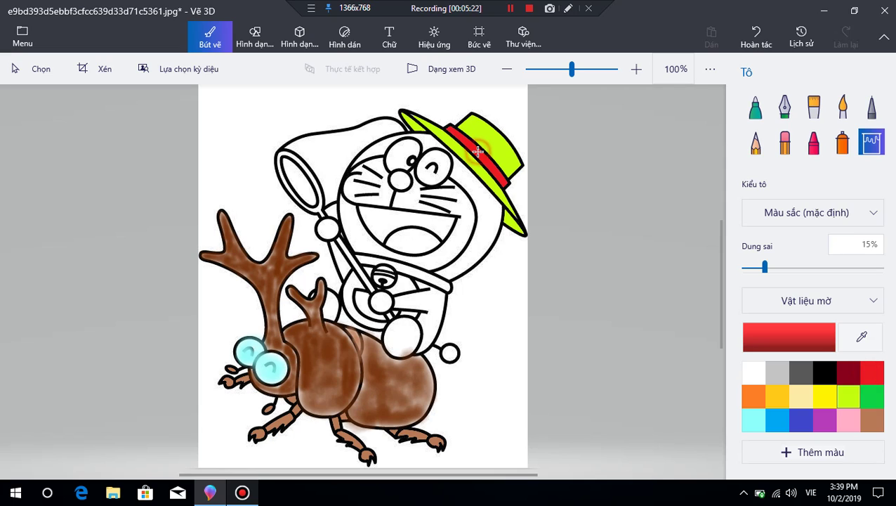
Step: Fill both of Doraemon's eyes with light turquoise
click(757, 419)
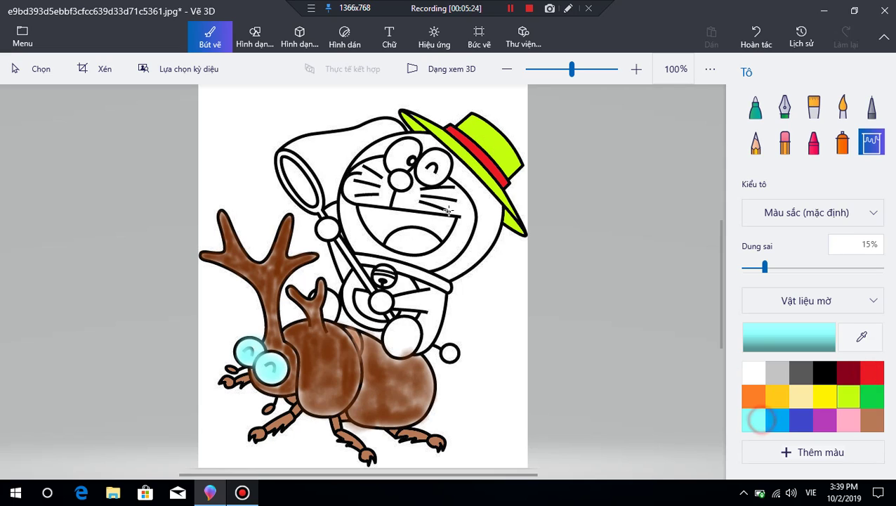
click(402, 157)
click(435, 167)
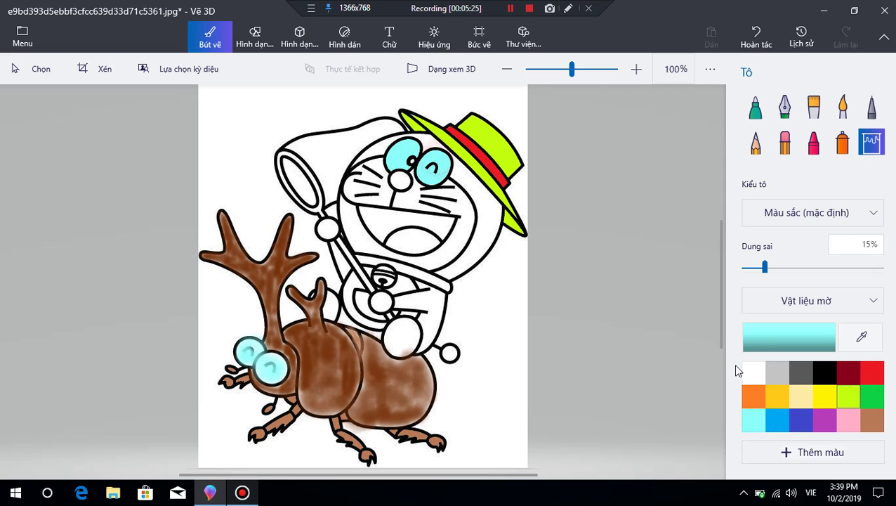
Step: Fill both halves of Doraemon's face and the pocket on his belly with pale yellow
click(800, 396)
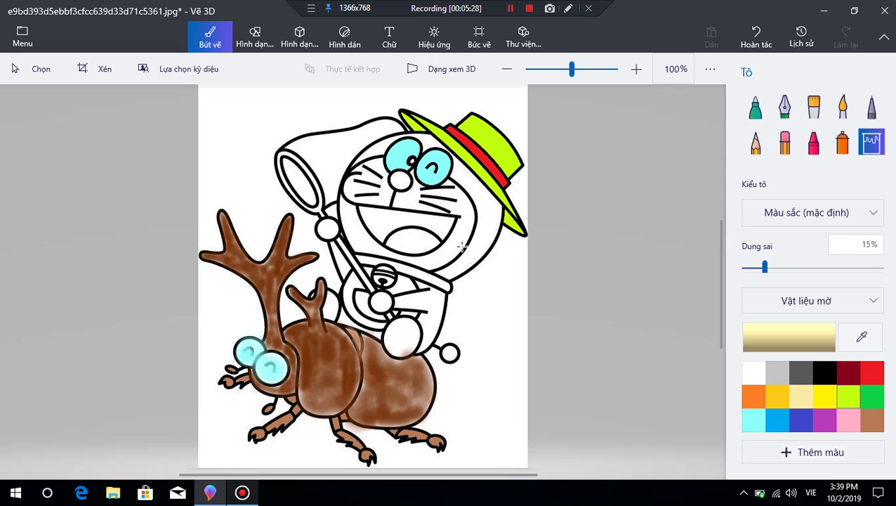
click(463, 214)
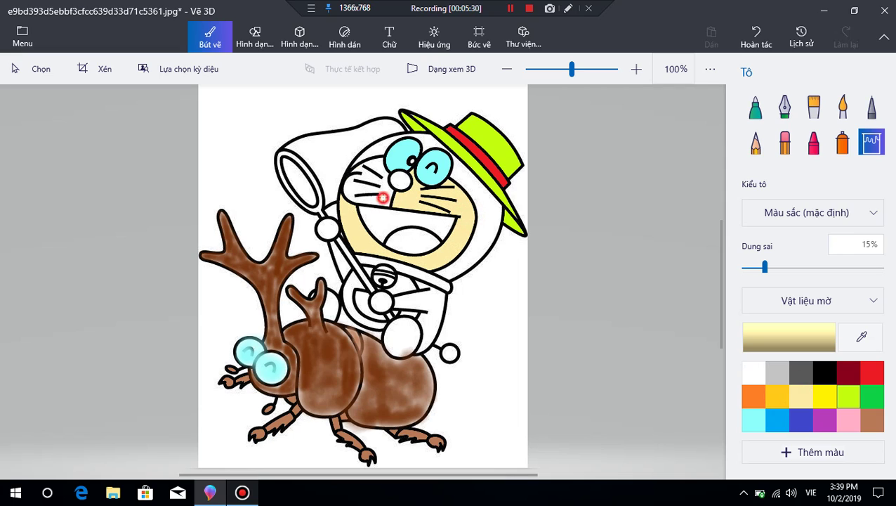
click(383, 198)
click(388, 308)
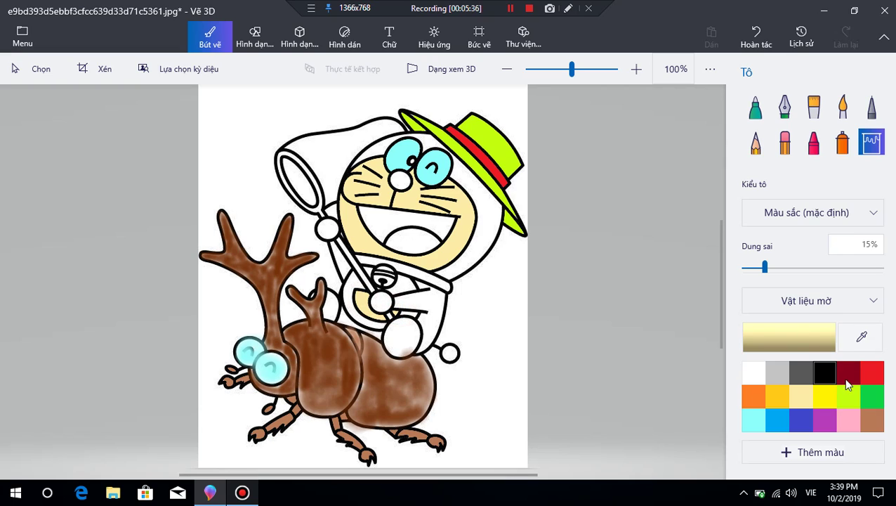
Step: Fill Doraemon's tongue and nose with red and the rest of his open mouth with light grey
click(874, 372)
click(411, 238)
click(772, 371)
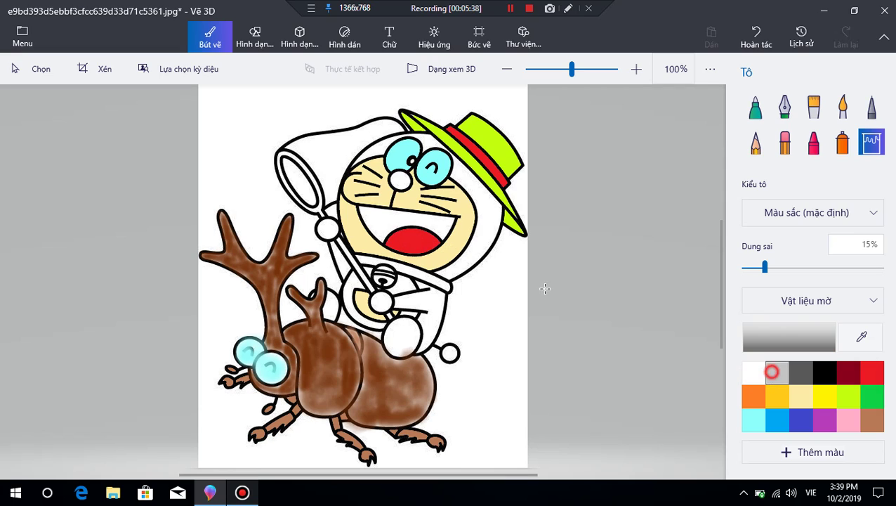
click(404, 223)
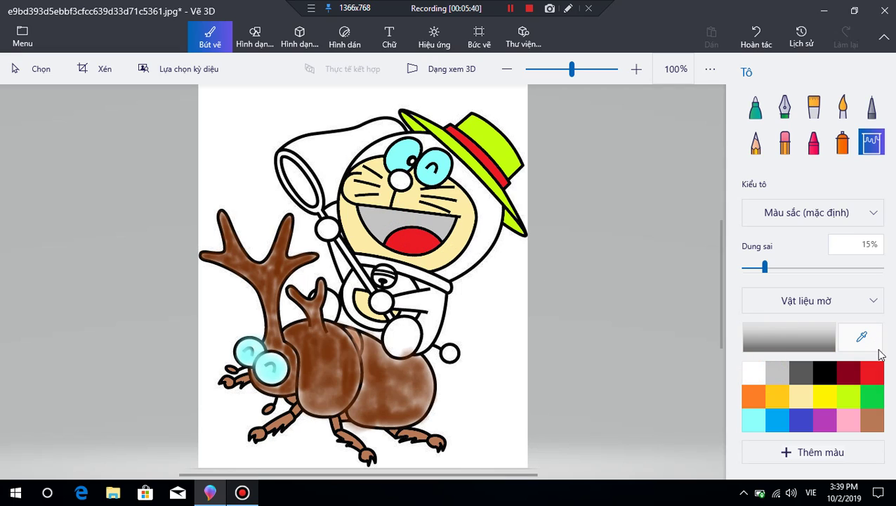
click(874, 373)
click(399, 179)
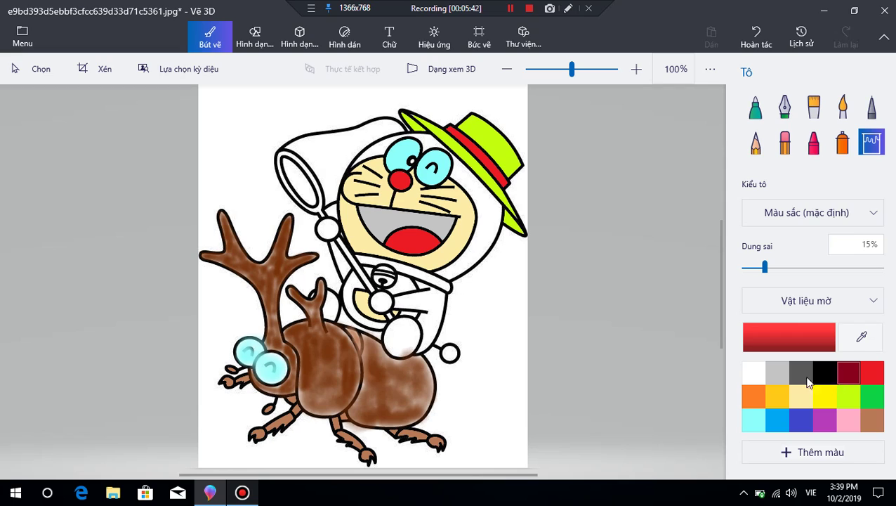
Step: Fill Doraemon's hands, feet and tail ball with light grey
click(776, 372)
click(390, 319)
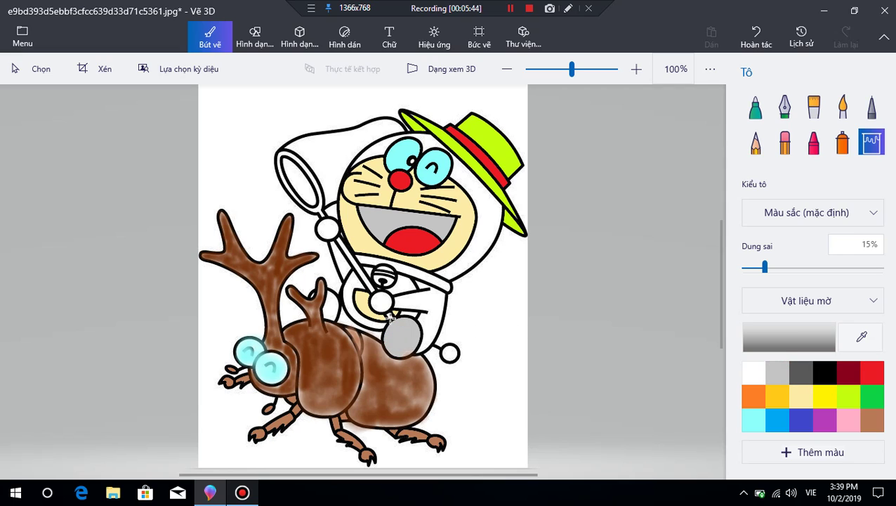
click(450, 352)
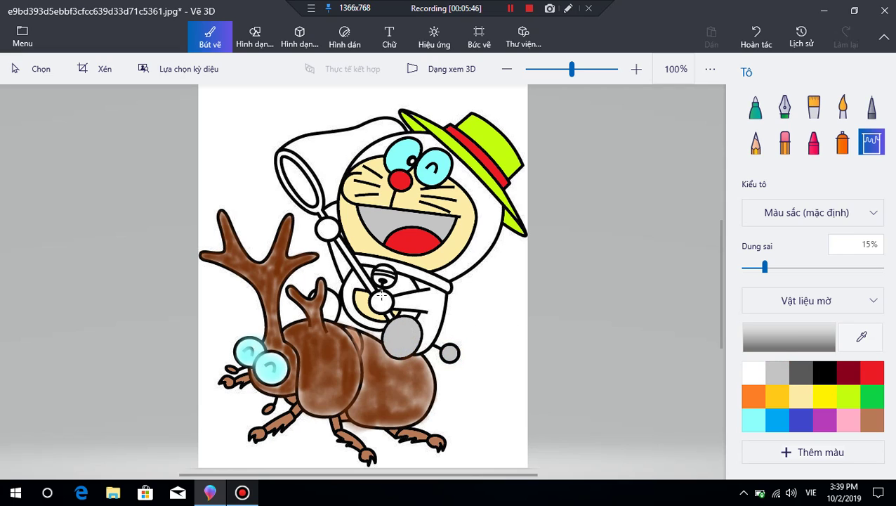
click(326, 229)
click(380, 303)
click(331, 309)
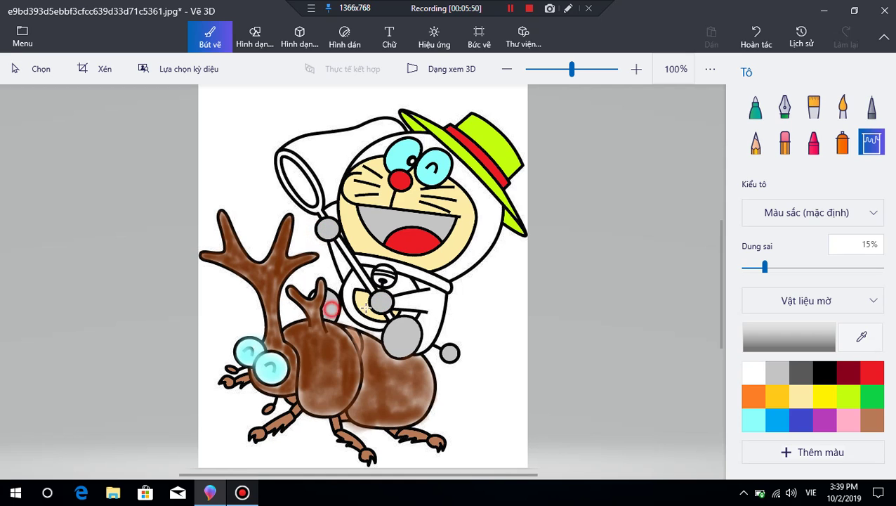
Step: Fill the upper and lower parts of Doraemon's bell with yellow and his collar with red
scroll(303, 288, up, 1)
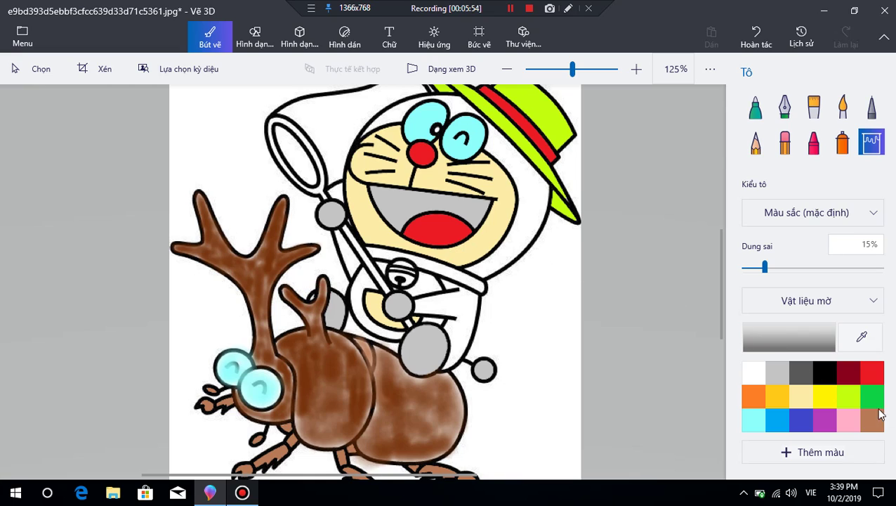
click(848, 420)
click(849, 397)
click(801, 397)
click(824, 396)
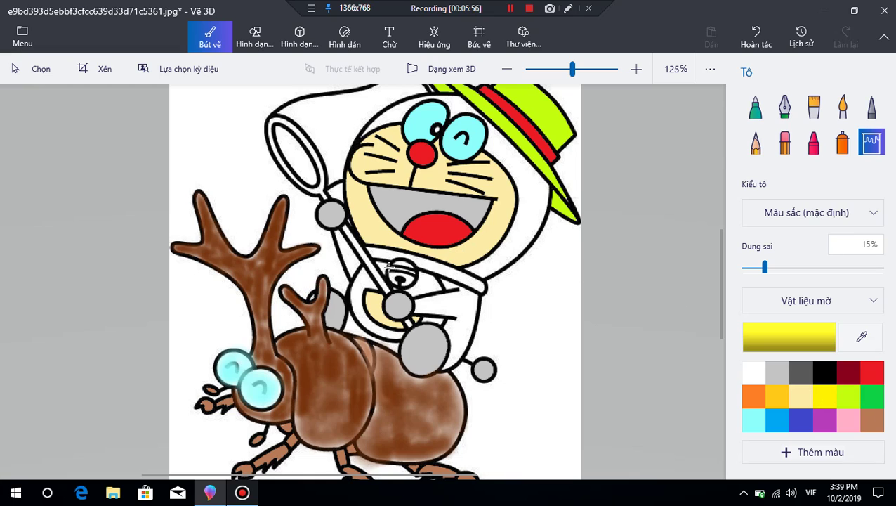
click(391, 279)
click(401, 264)
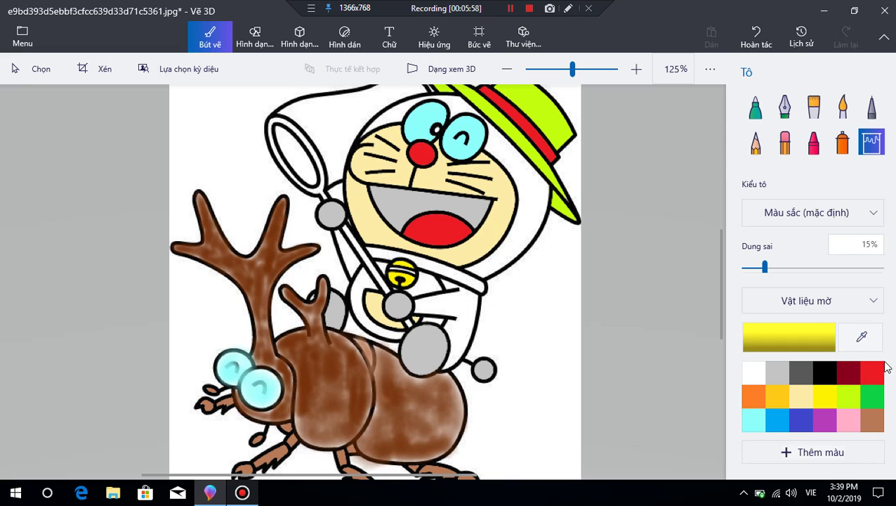
click(877, 371)
click(478, 281)
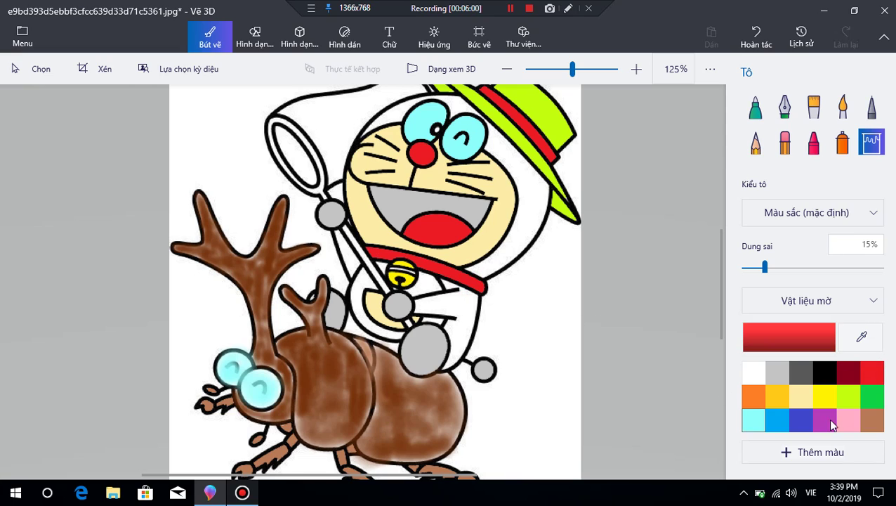
Step: Fill Doraemon's belly around the pocket with dark grey
click(801, 397)
click(798, 376)
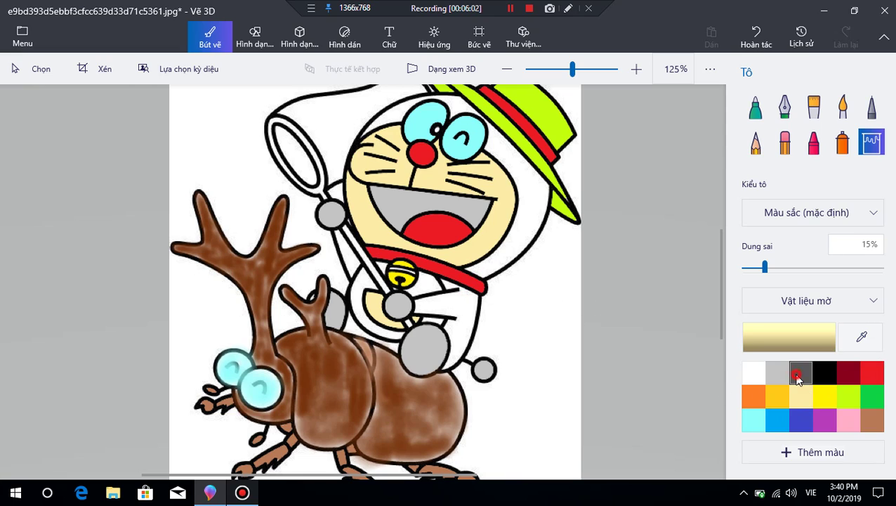
click(432, 285)
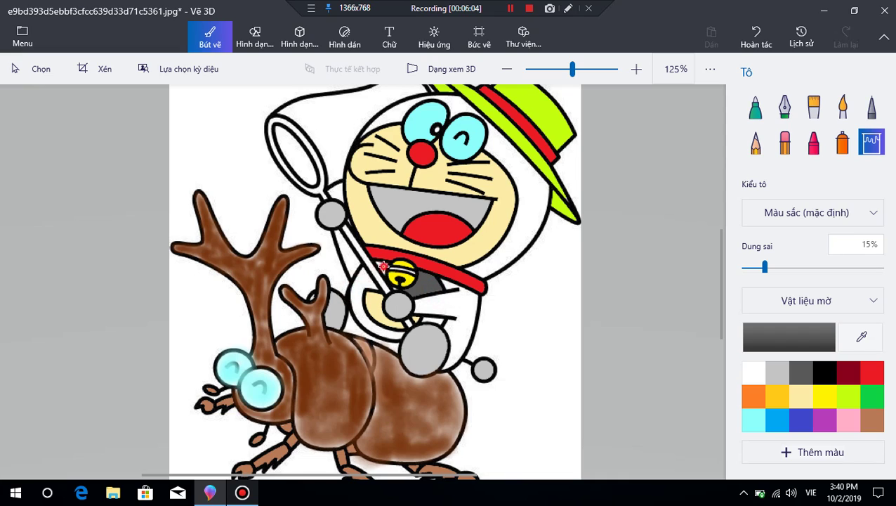
click(367, 288)
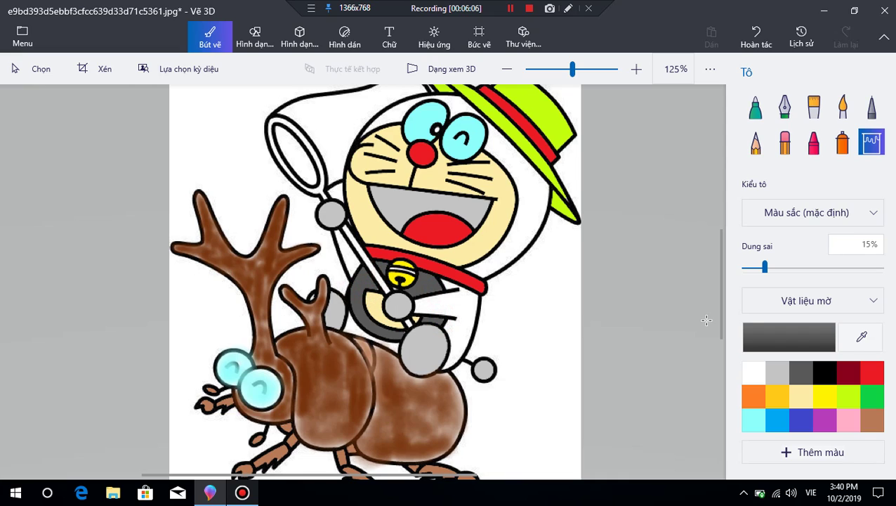
Step: Mix a custom muted blue, hex 666aa0, and fill the areas of Doraemon's head around his face with it
click(801, 420)
scroll(572, 226, down, 5)
click(788, 341)
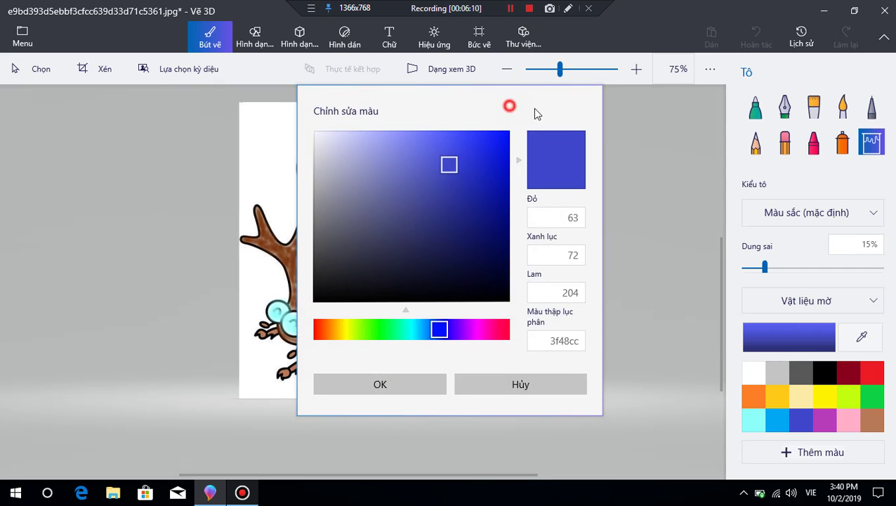
drag(534, 113, 737, 114)
mouse_move(655, 186)
mouse_down()
mouse_move(598, 177)
mouse_move(586, 198)
mouse_move(609, 199)
mouse_move(612, 181)
mouse_move(614, 205)
mouse_move(588, 200)
mouse_up()
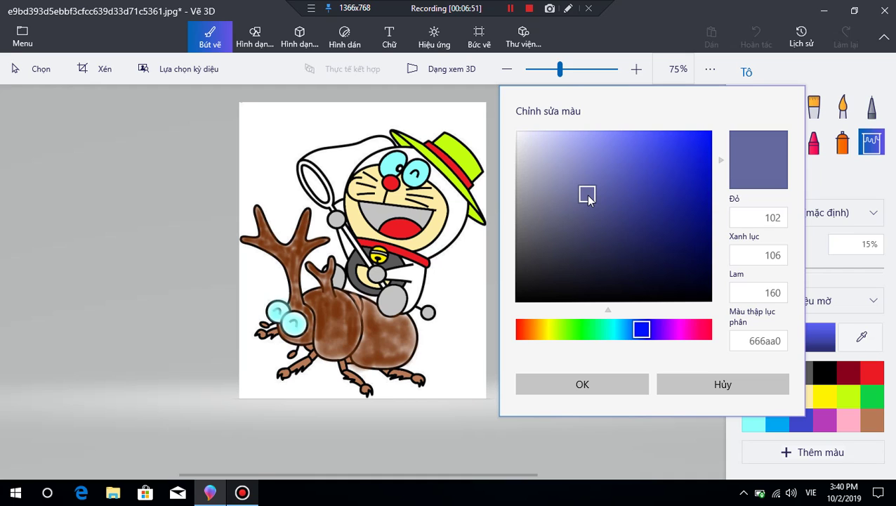
click(600, 383)
scroll(383, 199, up, 1)
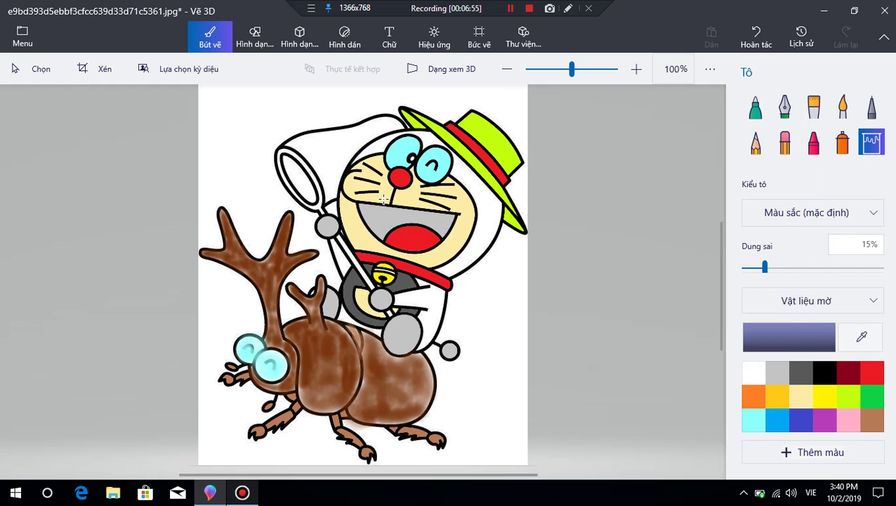
click(379, 144)
click(481, 181)
scroll(451, 161, up, 5)
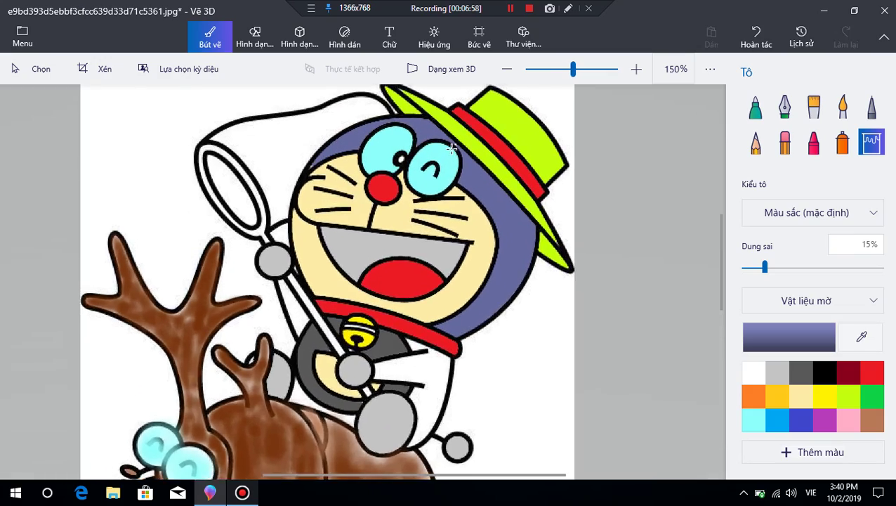
scroll(399, 239, down, 5)
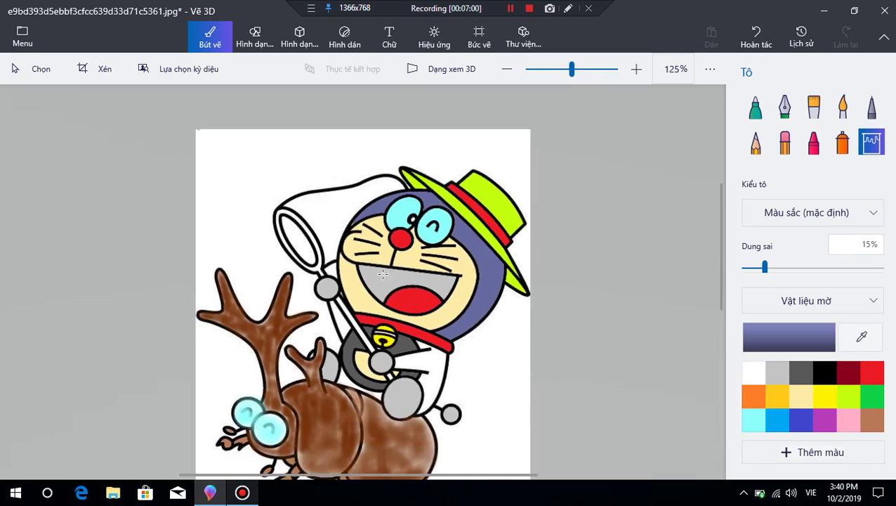
scroll(392, 234, up, 2)
scroll(392, 233, up, 3)
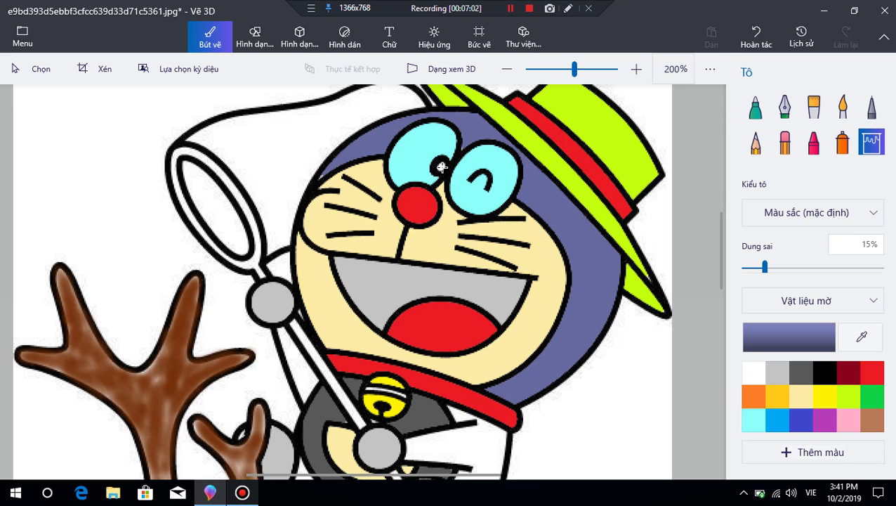
scroll(492, 140, down, 3)
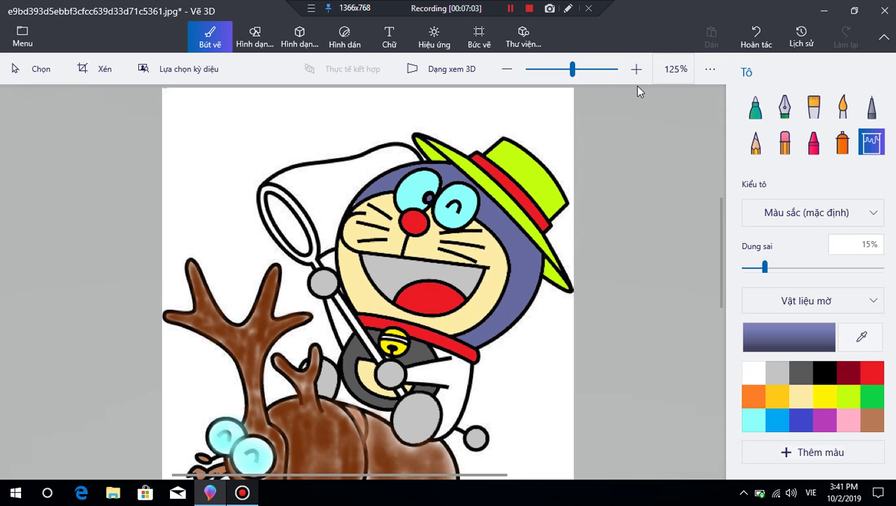
click(756, 35)
Step: Fill Doraemon's body and both arms with the same muted blue as his head
scroll(402, 349, up, 1)
click(444, 365)
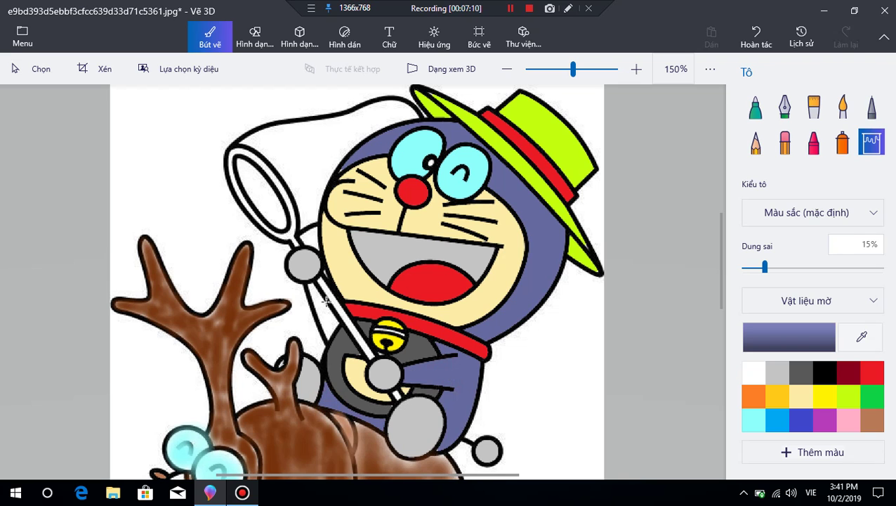
scroll(324, 288, down, 4)
scroll(377, 346, up, 2)
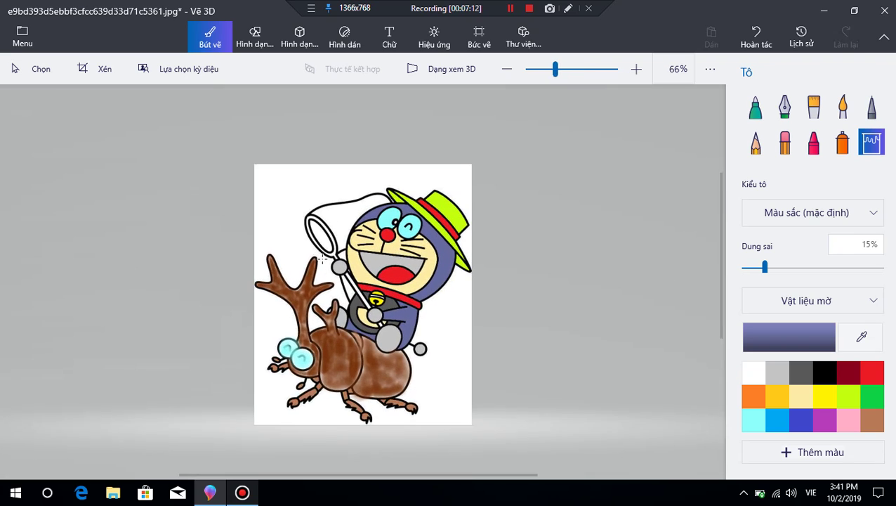
Step: Mix a custom orange, hex fc762a, and fill the net's hoop and the handle between Doraemon's hands with it
scroll(357, 211, down, 1)
scroll(357, 211, up, 2)
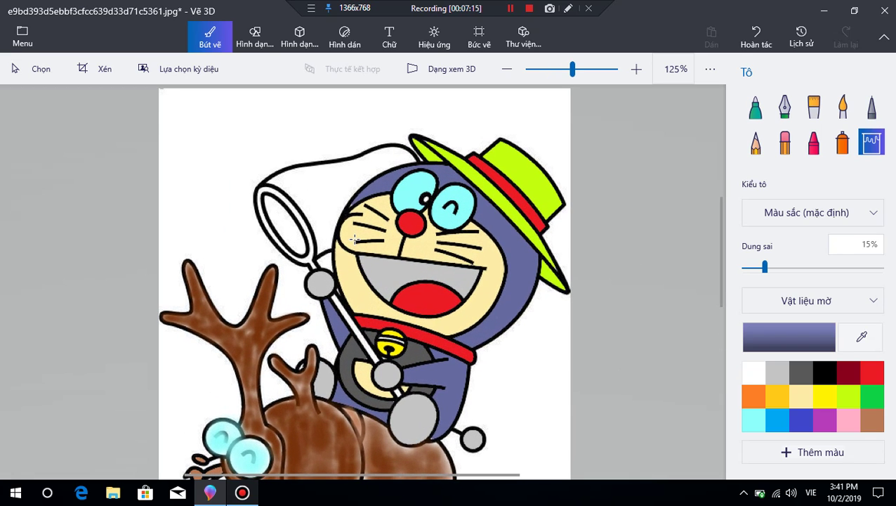
click(871, 420)
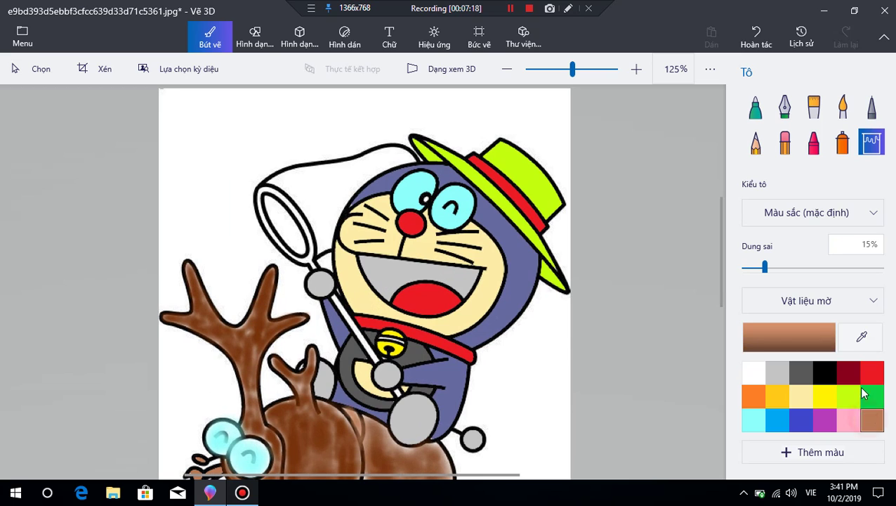
click(787, 338)
drag(357, 114, 570, 101)
click(690, 121)
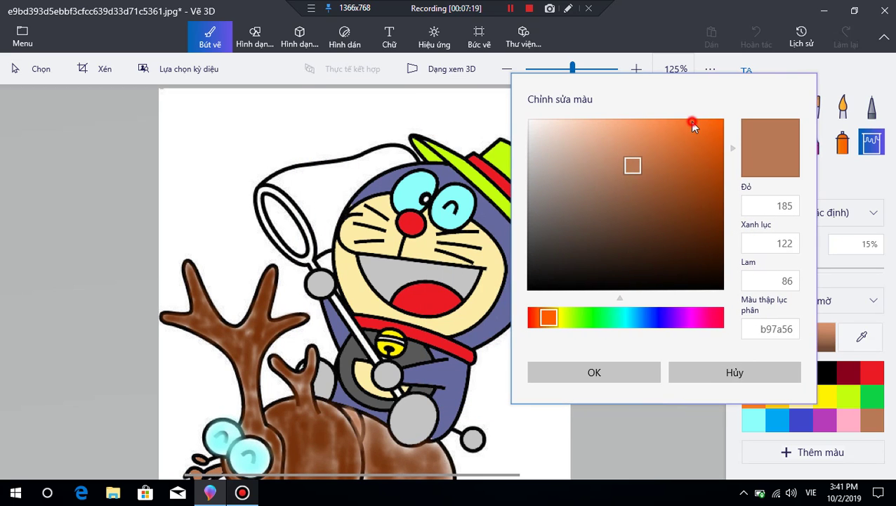
click(626, 373)
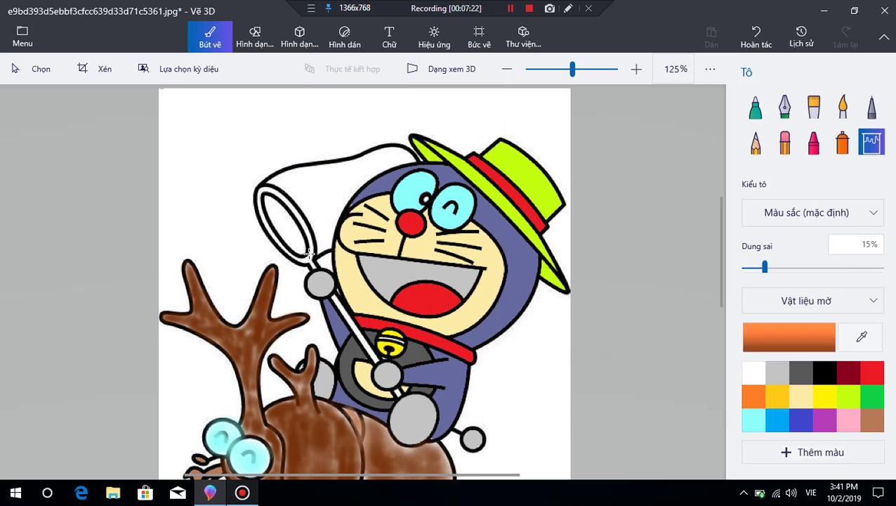
click(310, 258)
click(340, 310)
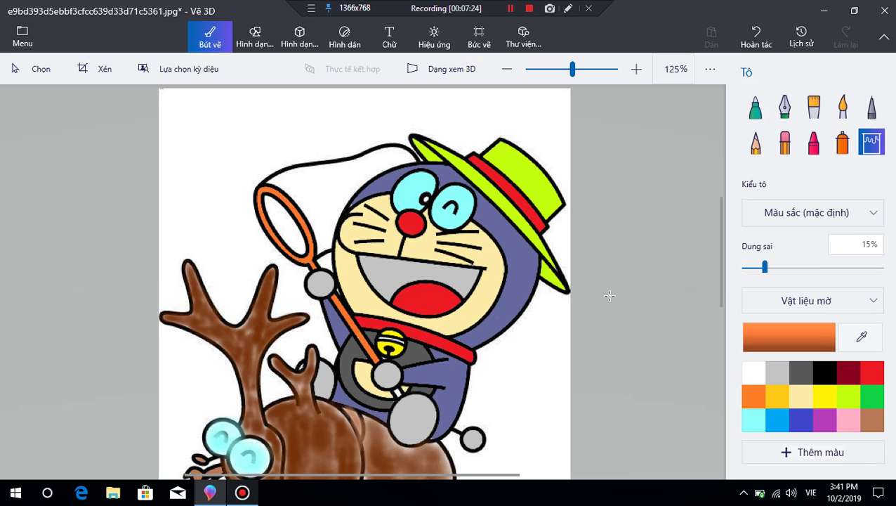
Step: Lighten the orange to hex feaa7a and fill the net's bag and the inside of its hoop
click(778, 345)
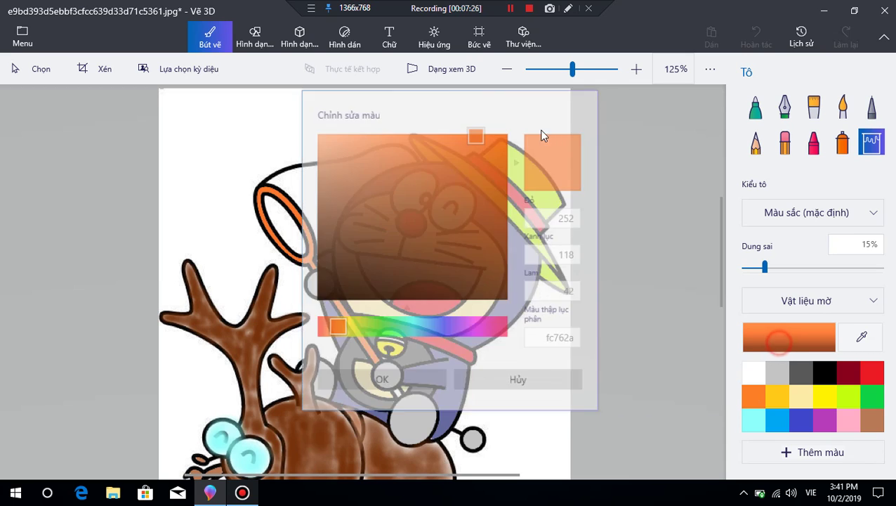
drag(637, 110, 578, 105)
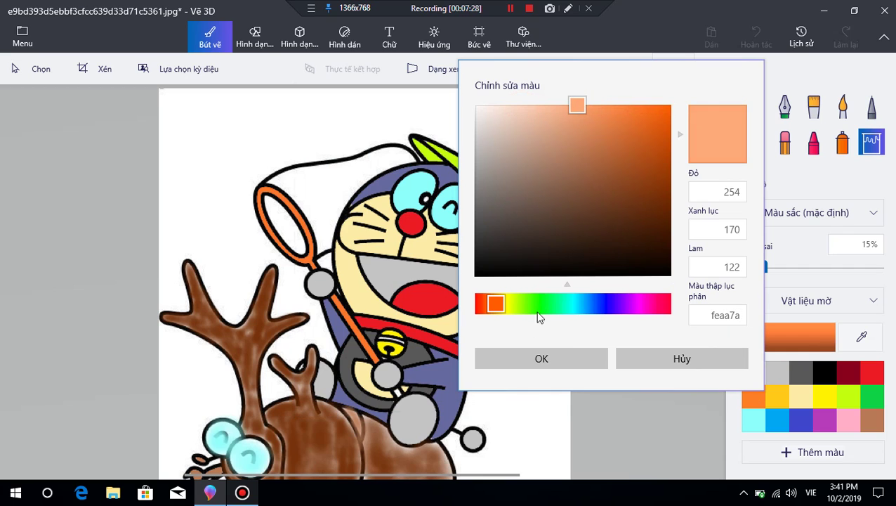
click(541, 358)
click(360, 194)
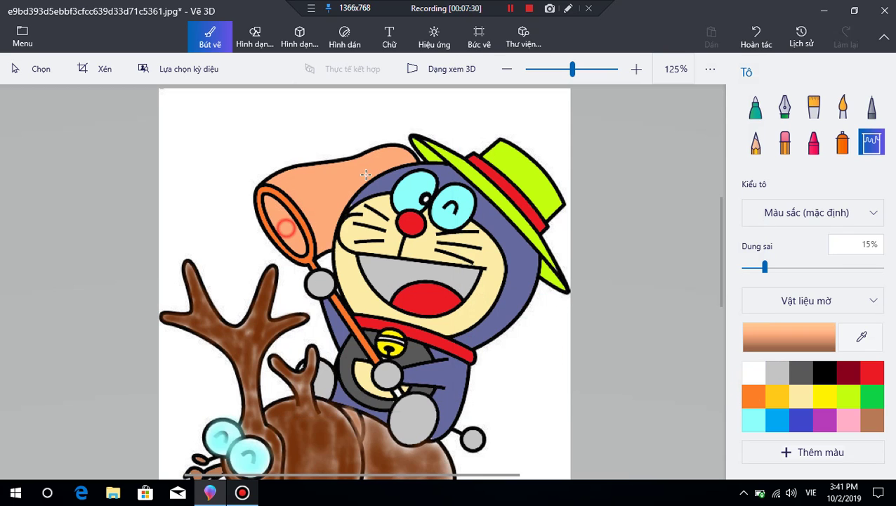
scroll(382, 284, down, 5)
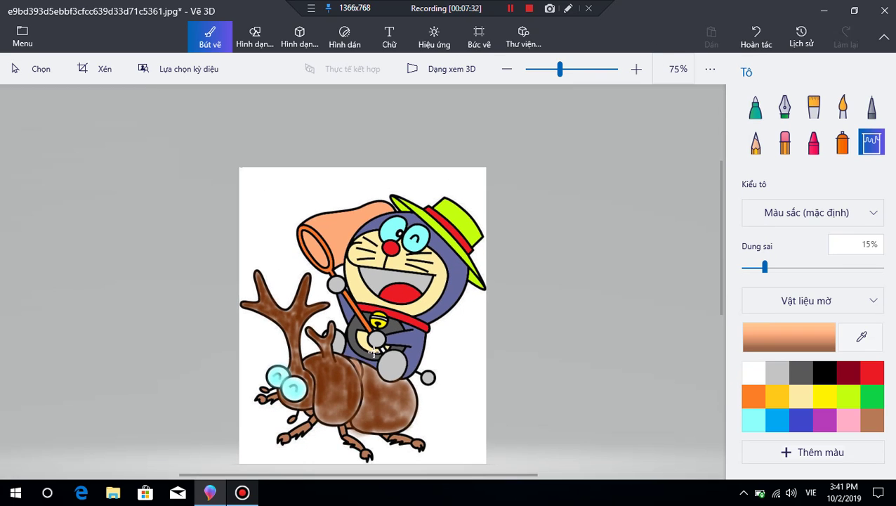
scroll(371, 350, up, 2)
scroll(380, 337, down, 2)
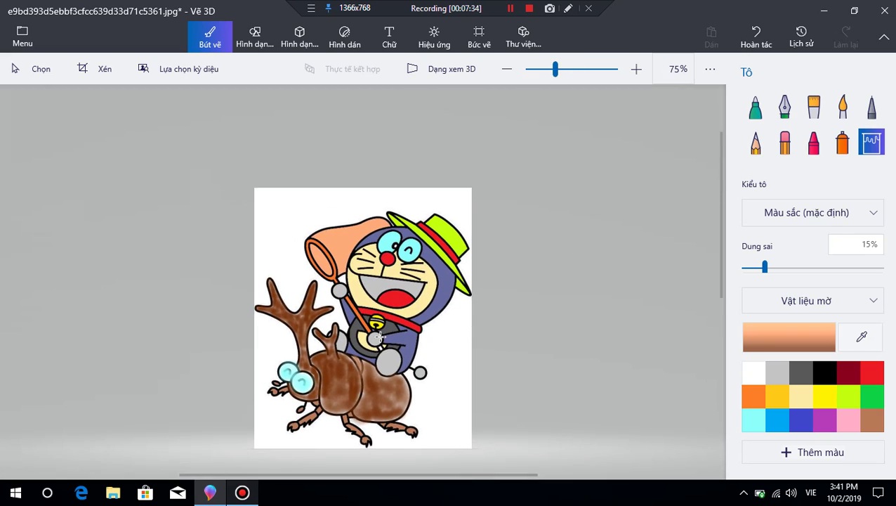
Step: Fill the white background areas around Doraemon and the beetle, both below and above them, with light pink
scroll(372, 366, up, 2)
click(849, 396)
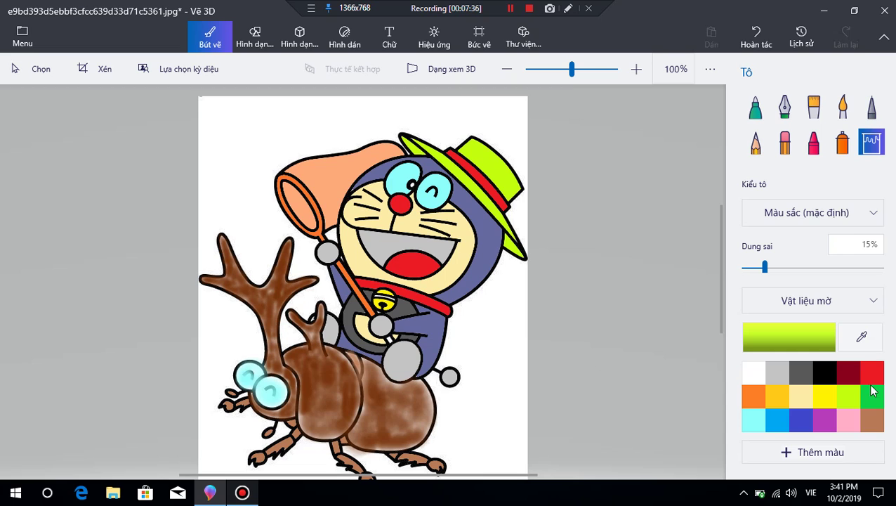
click(845, 421)
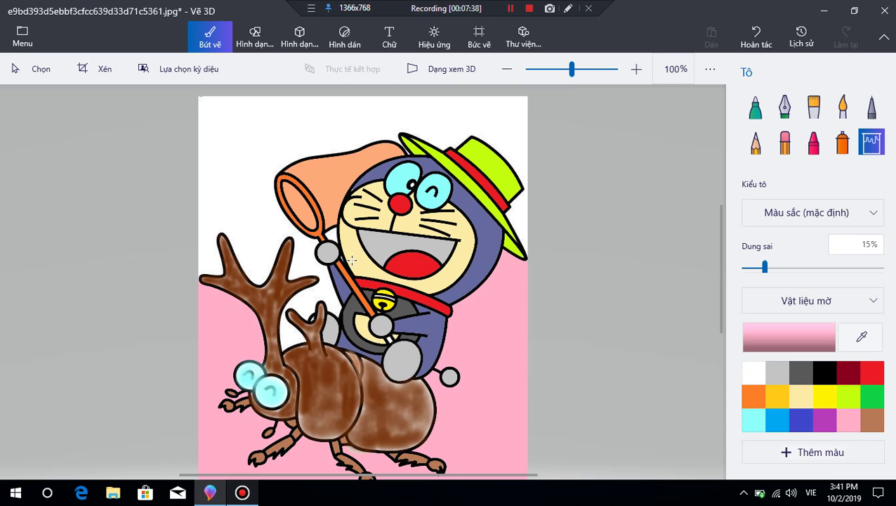
click(306, 257)
scroll(331, 235, down, 2)
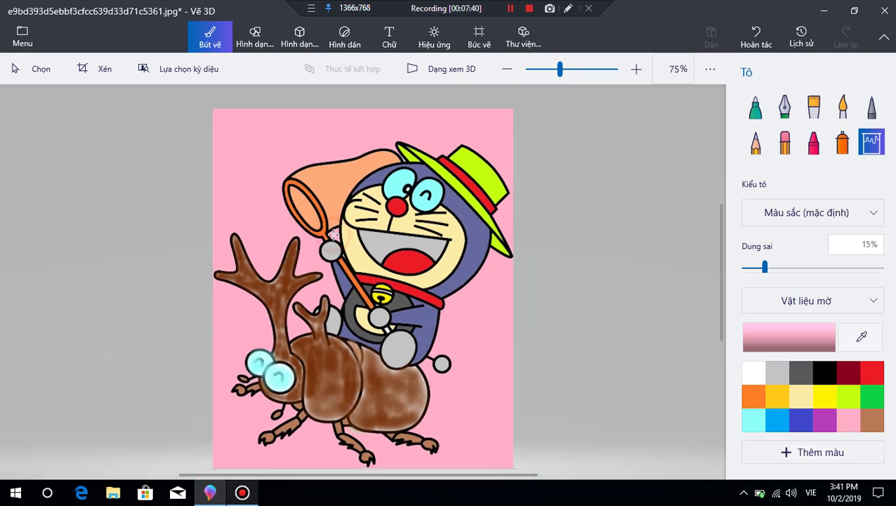
Step: Draw an unfilled rounded square with a solid black 10 px outline as a frame along the edges of the whole picture
scroll(320, 150, up, 1)
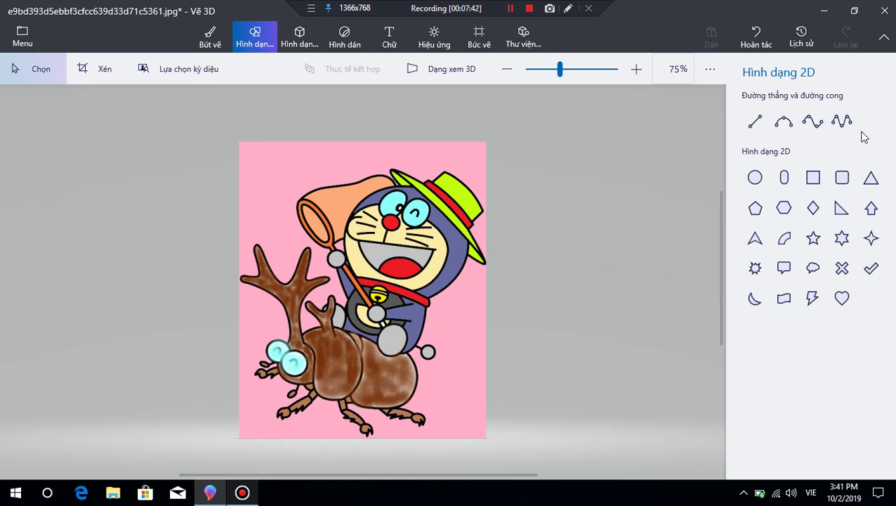
click(842, 178)
drag(239, 141, 487, 439)
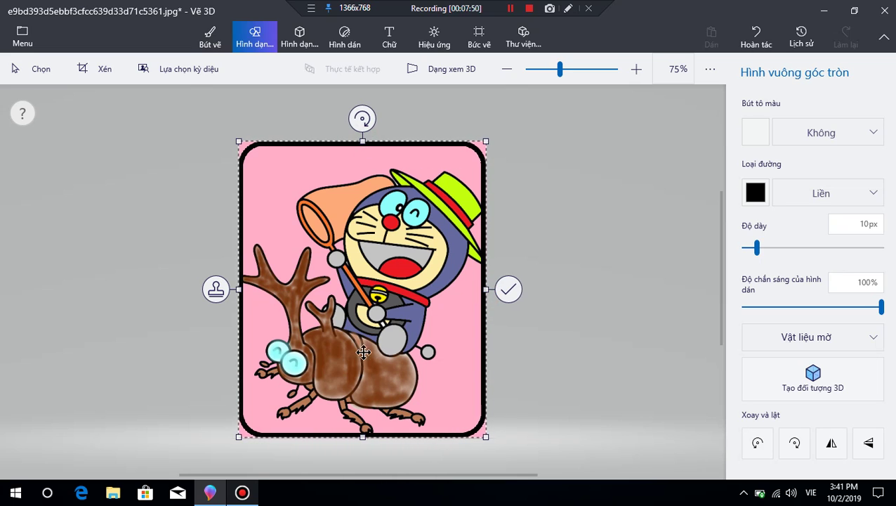
click(188, 70)
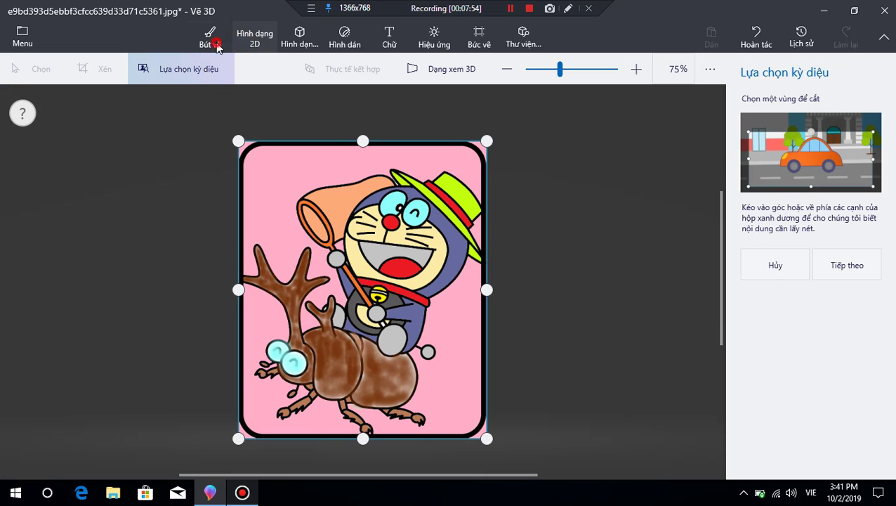
Step: Fill the picture's pink corners outside the rounded black frame with red
click(210, 39)
click(872, 372)
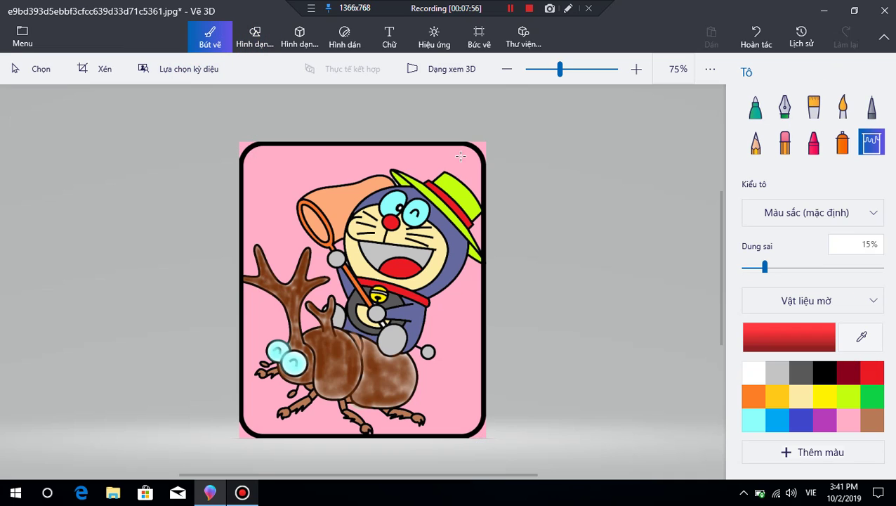
click(483, 145)
click(243, 147)
click(244, 434)
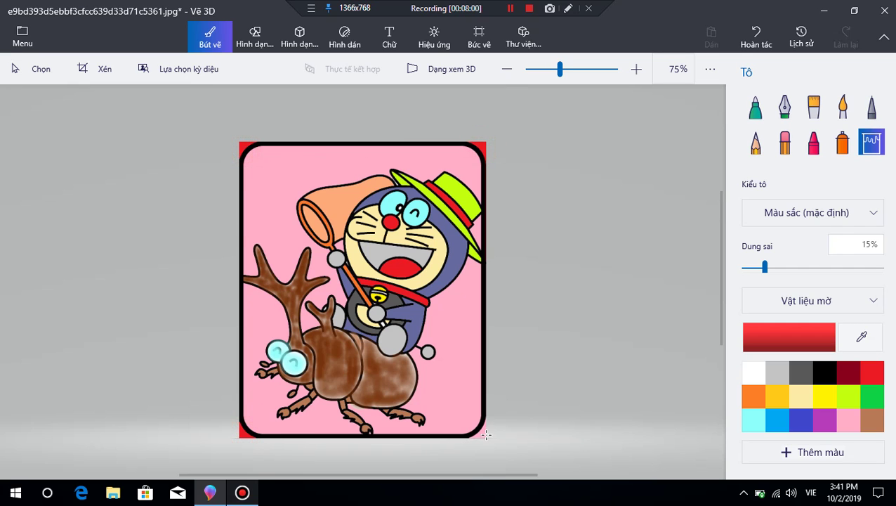